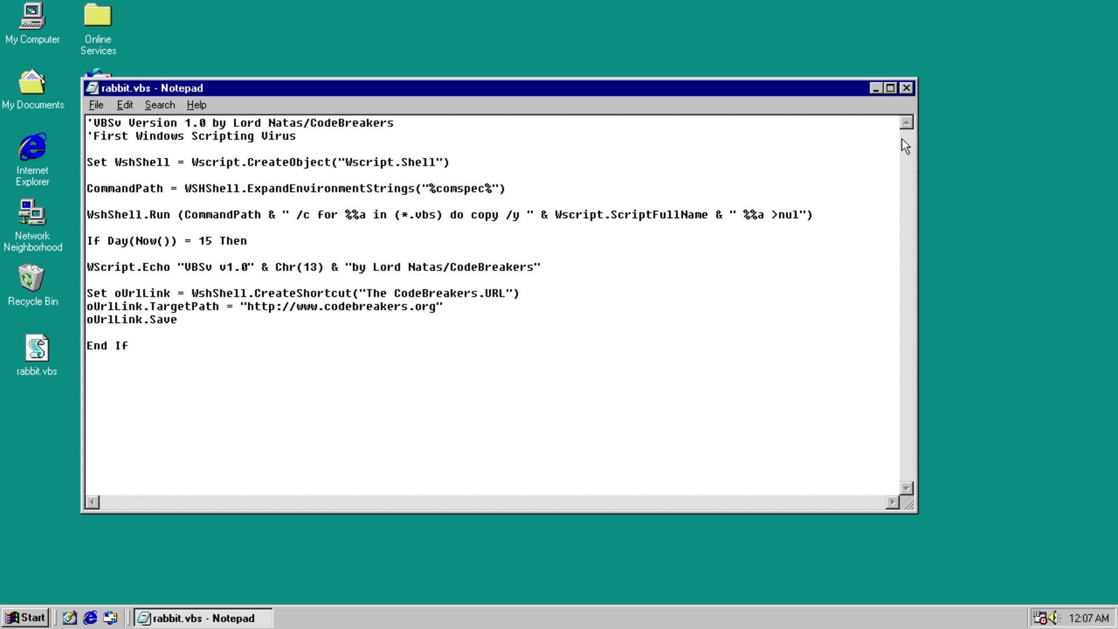
# Close rabbit.vbs and open Test.vbs in Notepad to see its one-line Hello MsgBox script.
pyautogui.click(907, 88)
pyautogui.rightClick(105, 287)
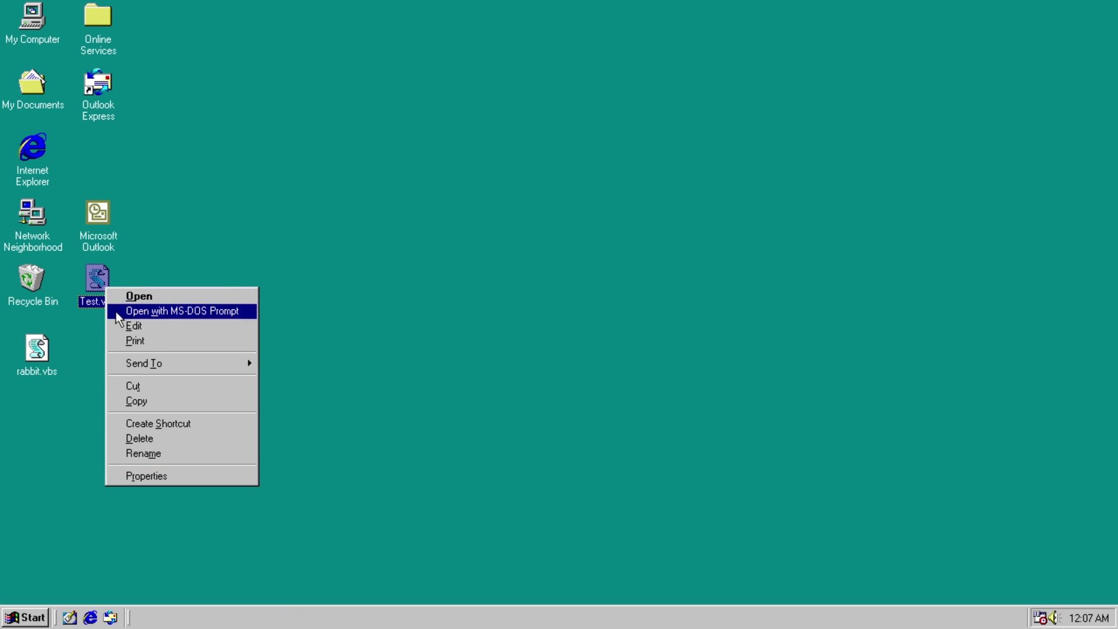
pyautogui.click(130, 329)
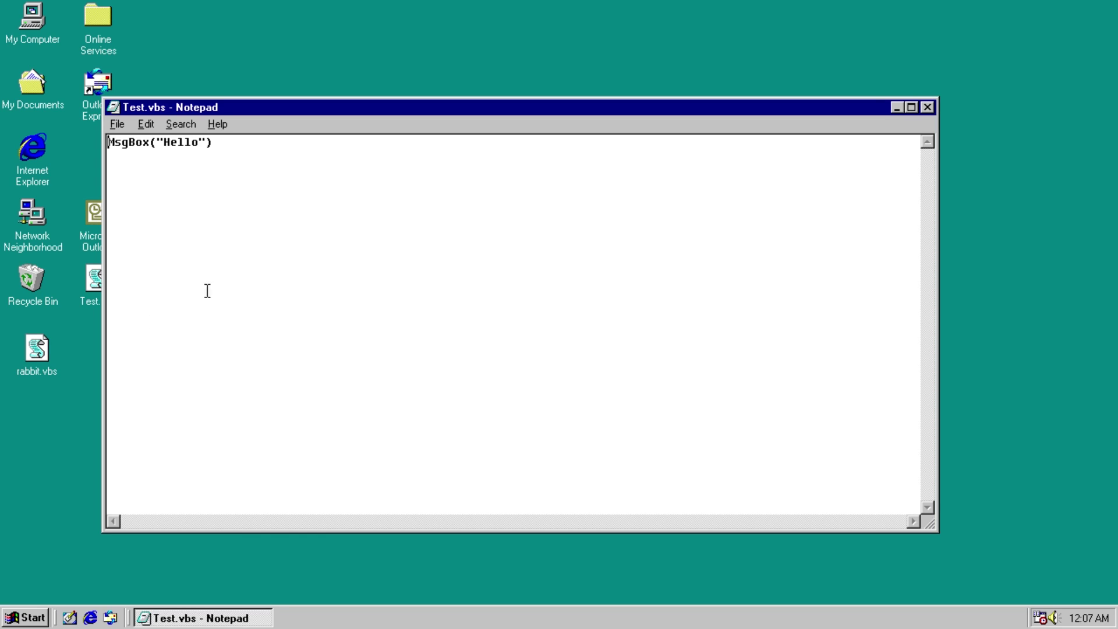
# Close Notepad, run Test.vbs once and dismiss its Hello message.
pyautogui.click(926, 108)
pyautogui.doubleClick(101, 284)
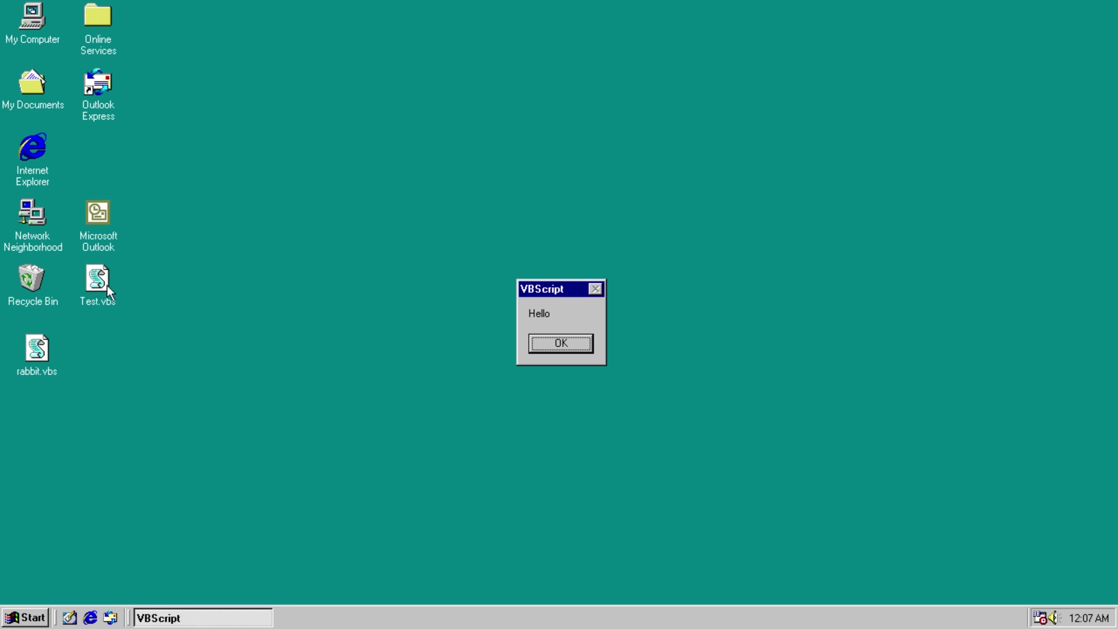
pyautogui.click(561, 348)
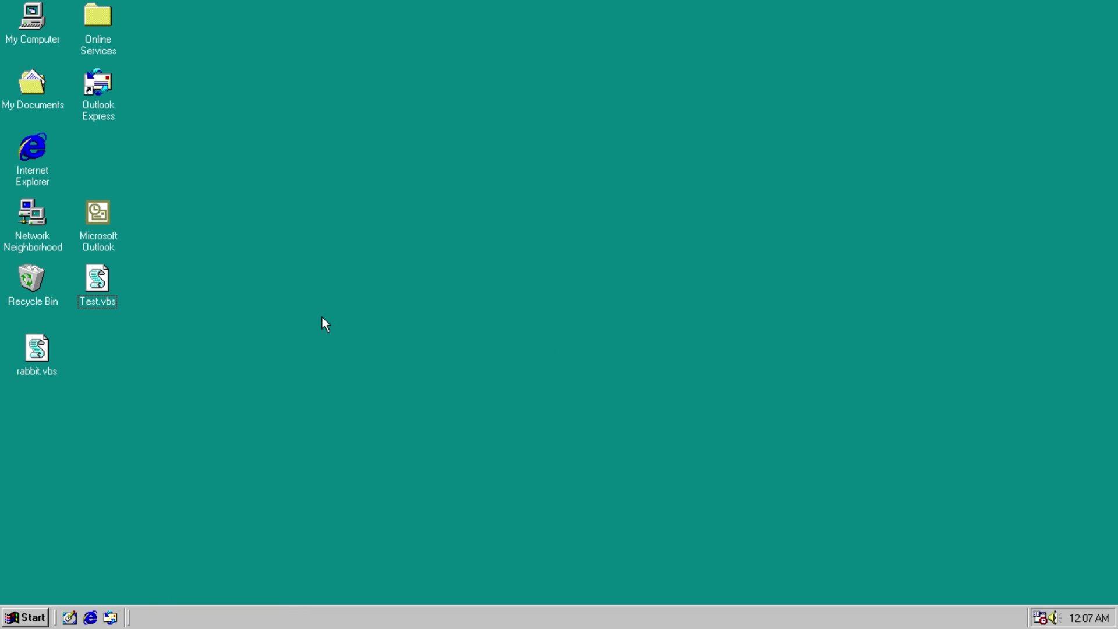
# Open Test.vbs in Notepad to see it now holds the VBSv virus code.
pyautogui.click(41, 353)
pyautogui.rightClick(94, 271)
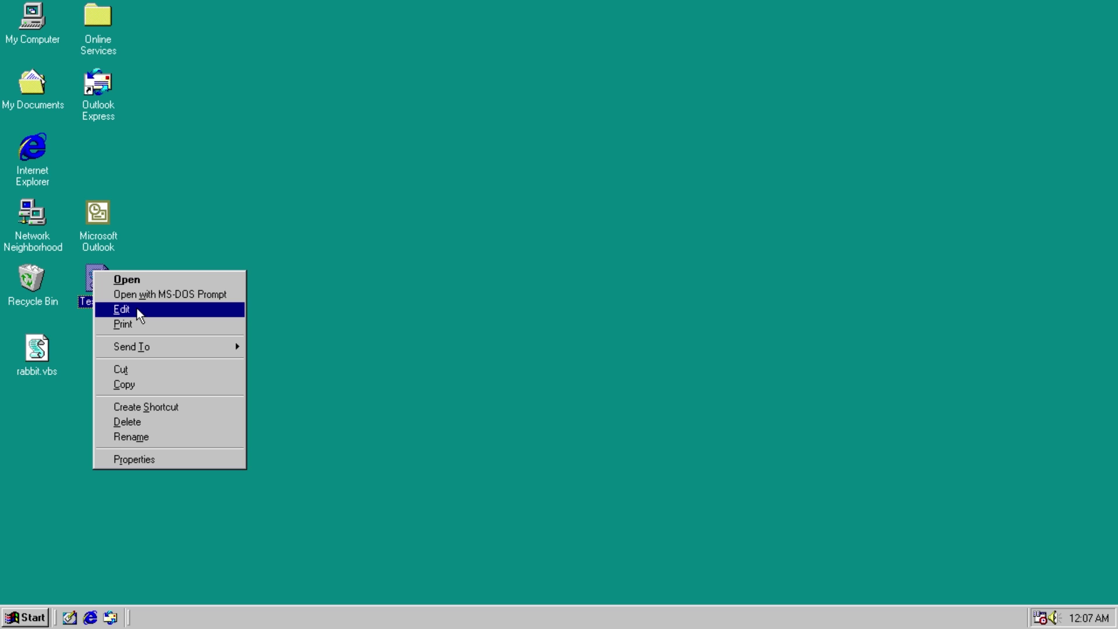
pyautogui.click(138, 308)
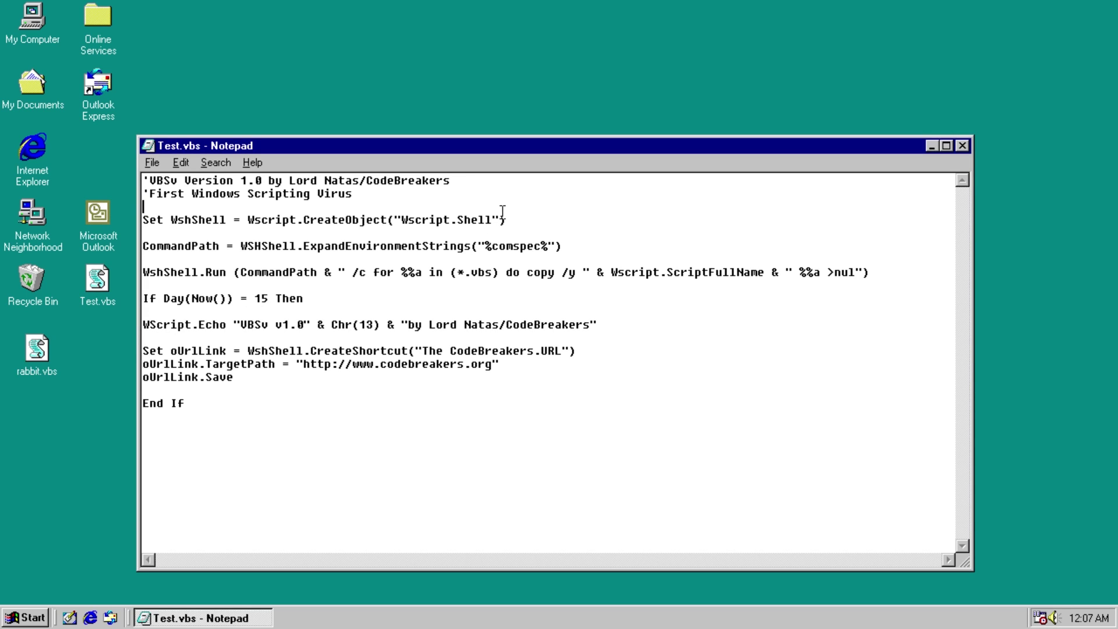
# Close Notepad and run the infected Test.vbs from the desktop.
pyautogui.click(963, 146)
pyautogui.click(281, 280)
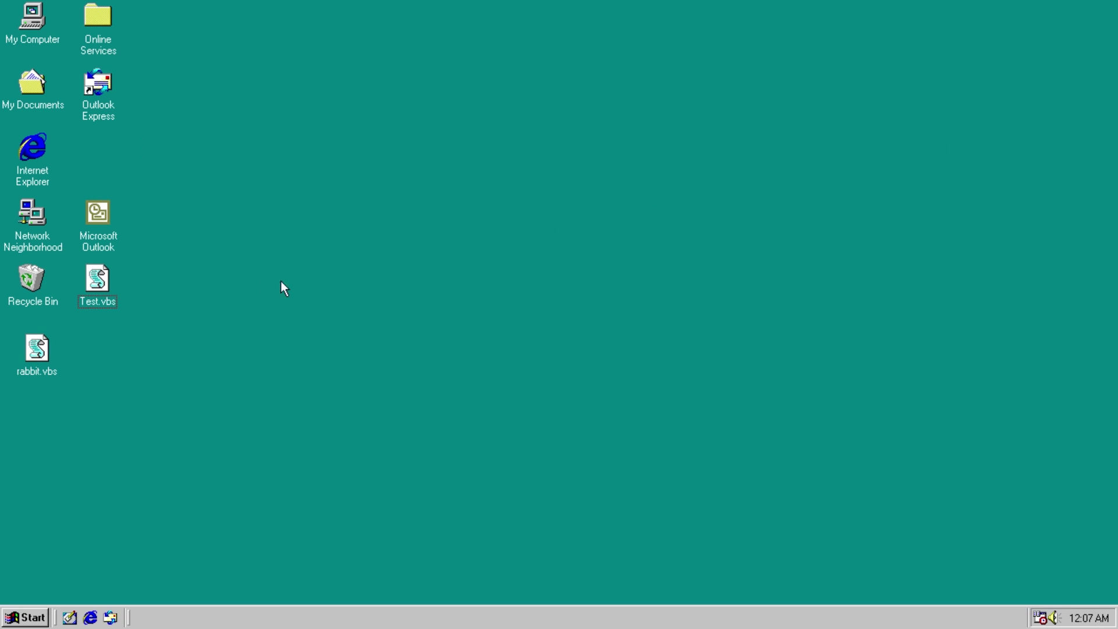
pyautogui.doubleClick(107, 285)
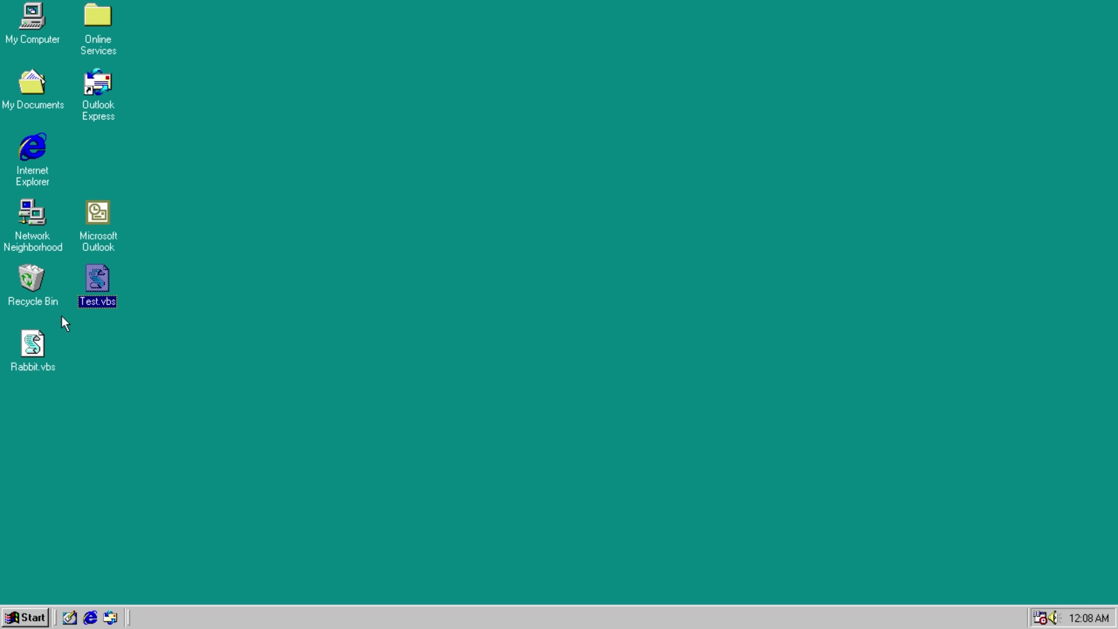
# Change the system date to 15 April 1999 via the tray clock's Date/Time settings.
pyautogui.click(247, 279)
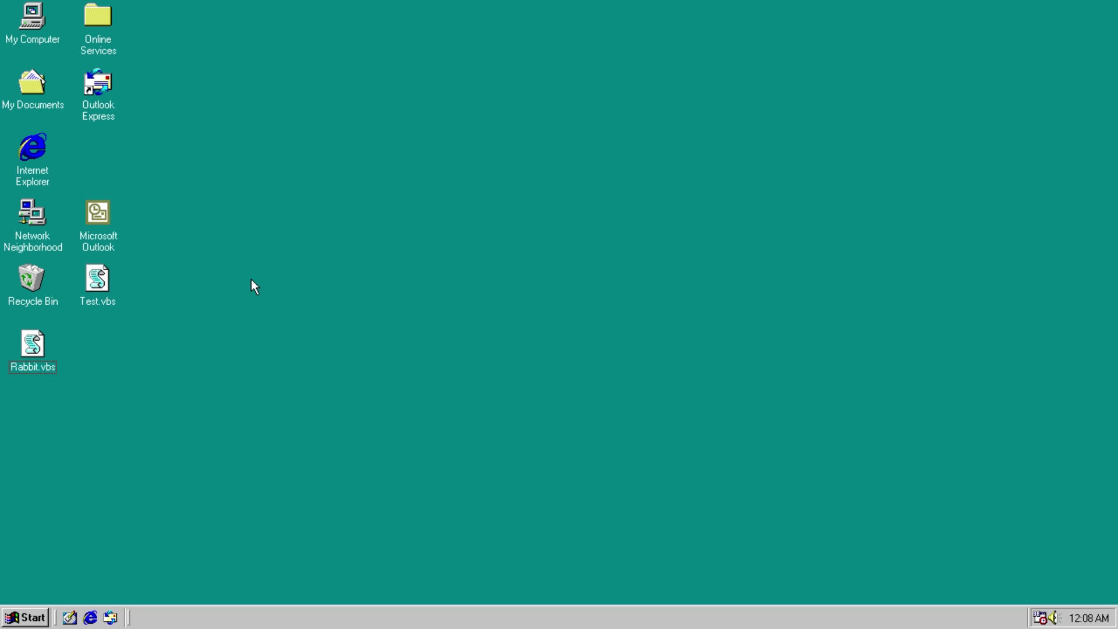
pyautogui.doubleClick(1100, 618)
pyautogui.click(196, 232)
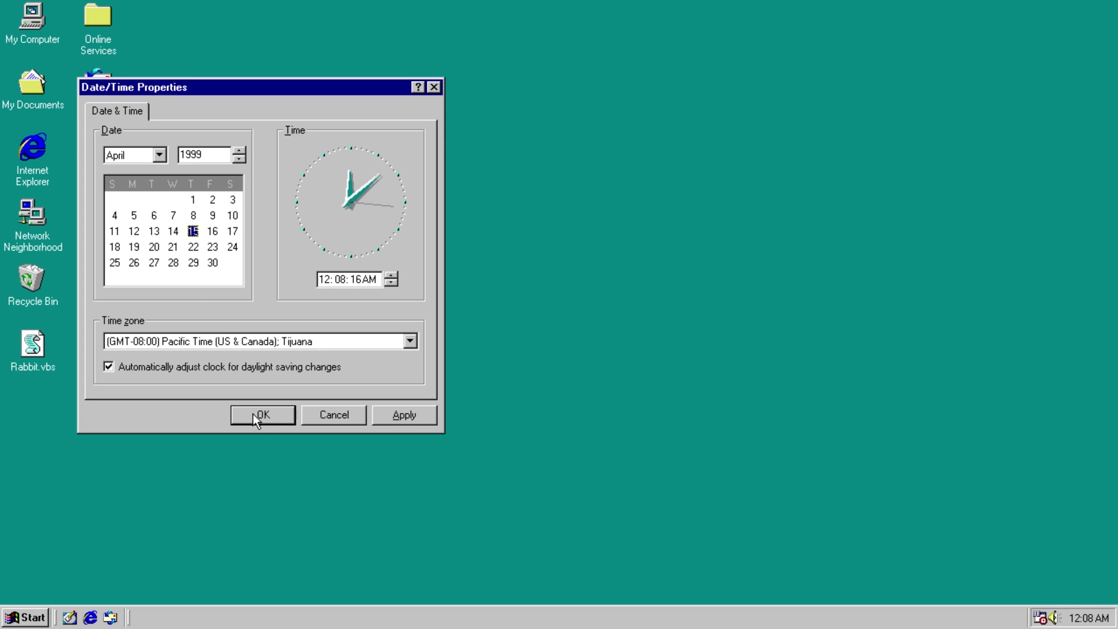
pyautogui.click(254, 415)
# Run Test.vbs on the trigger date, dismiss the VBSv message, and open the new CodeBreakers shortcut.
pyautogui.doubleClick(42, 344)
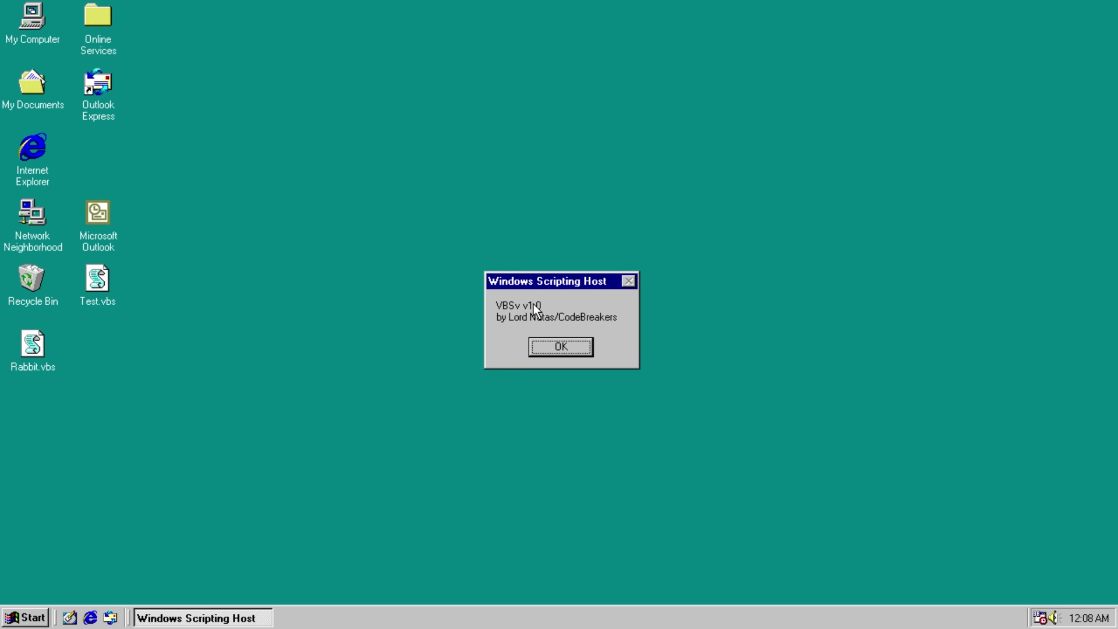
pyautogui.click(561, 345)
pyautogui.click(40, 411)
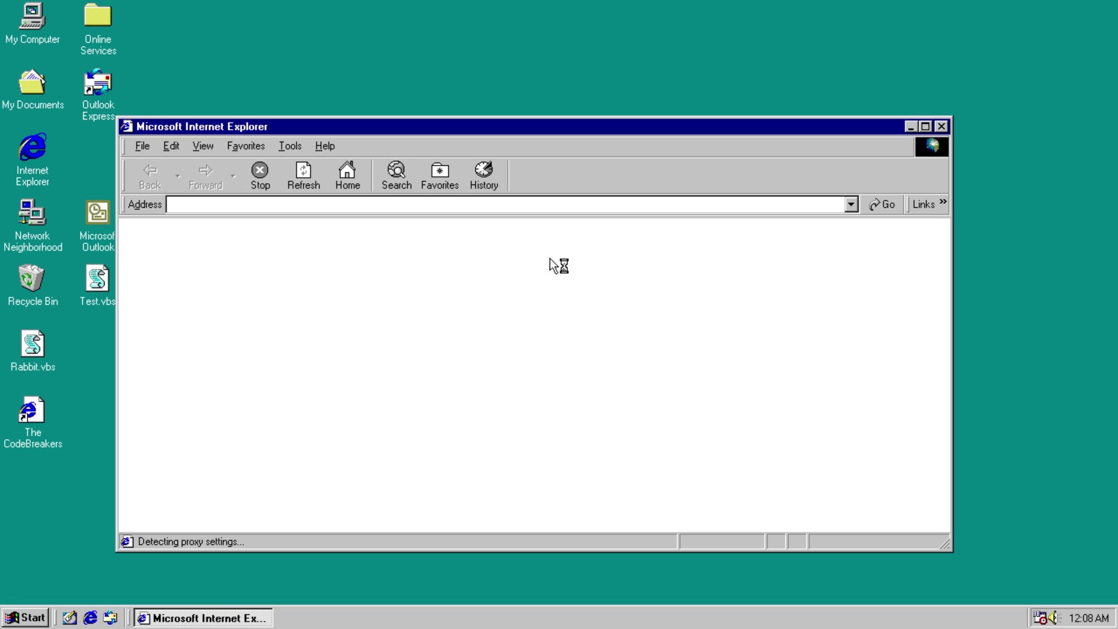
# Let the codebreakers.org page load and dismiss its script error.
pyautogui.click(326, 146)
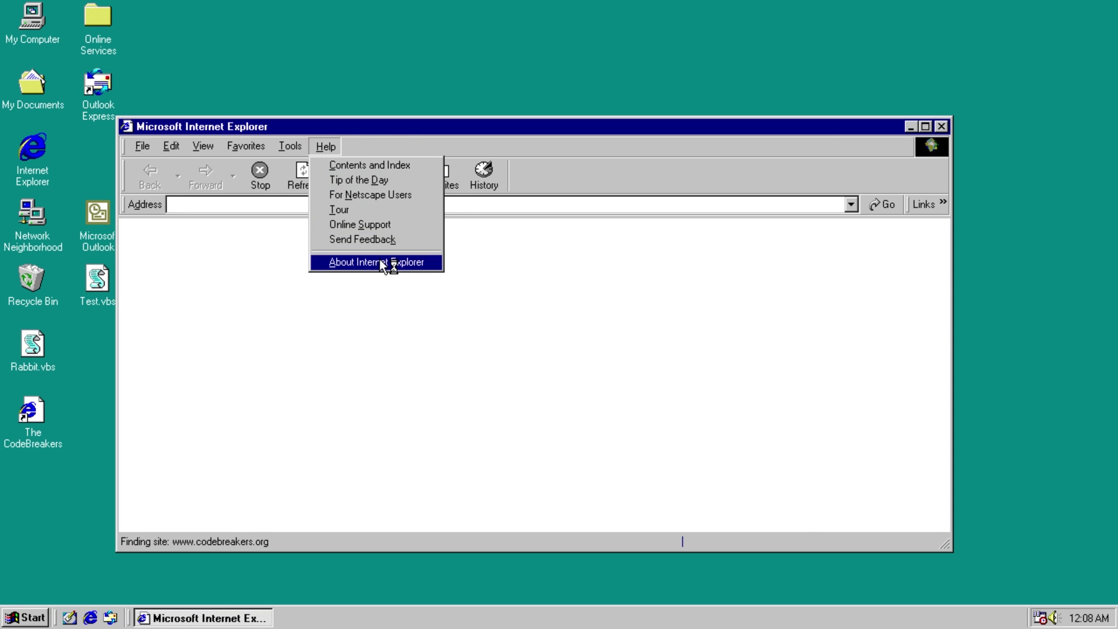
pyautogui.press('Escape')
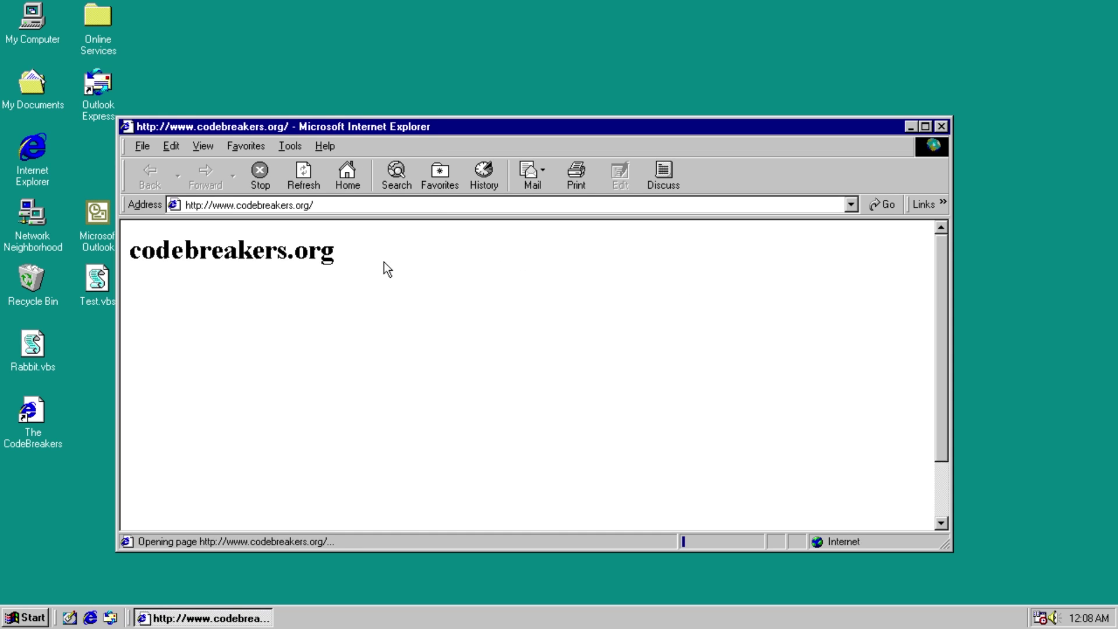
pyautogui.click(608, 356)
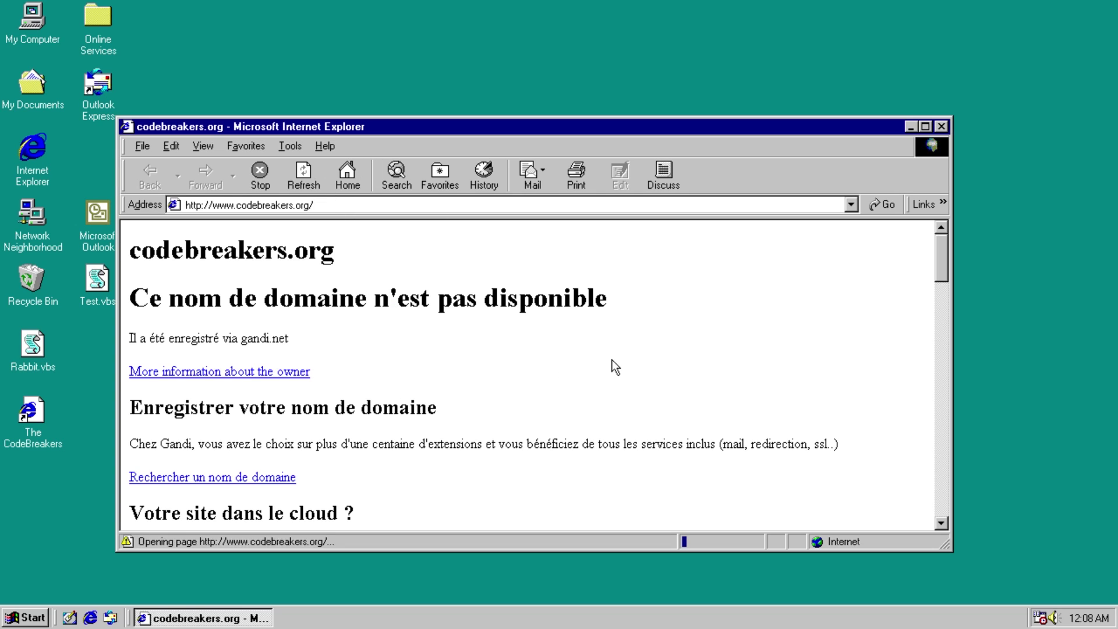
# Confirm Internet Explorer is version 5.00.2614.3500 in About, then close the browser.
pyautogui.click(328, 146)
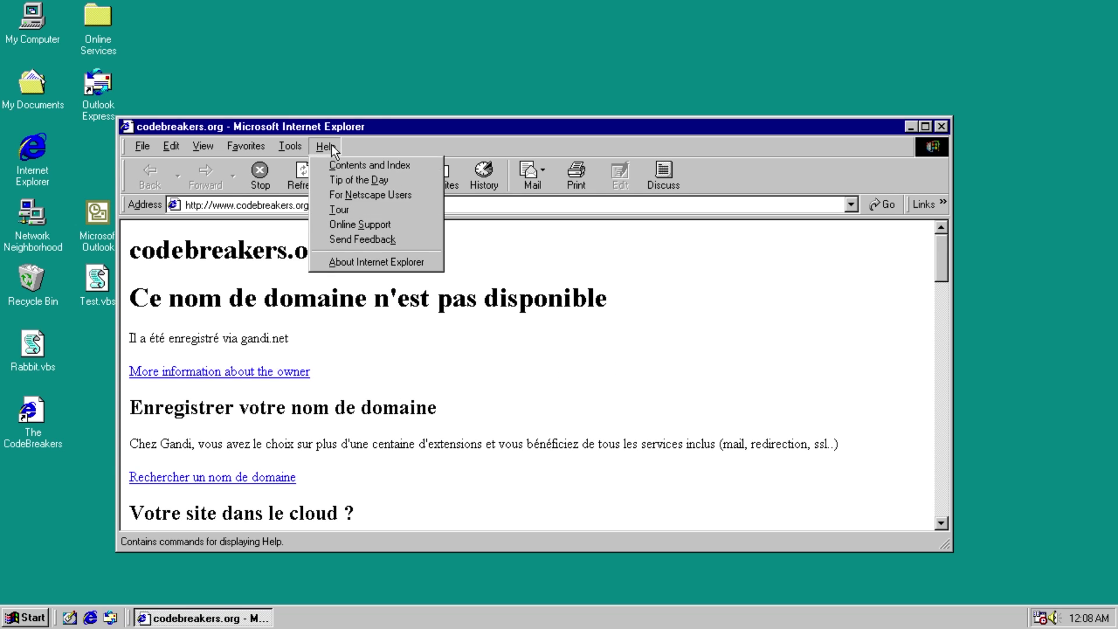
pyautogui.click(378, 263)
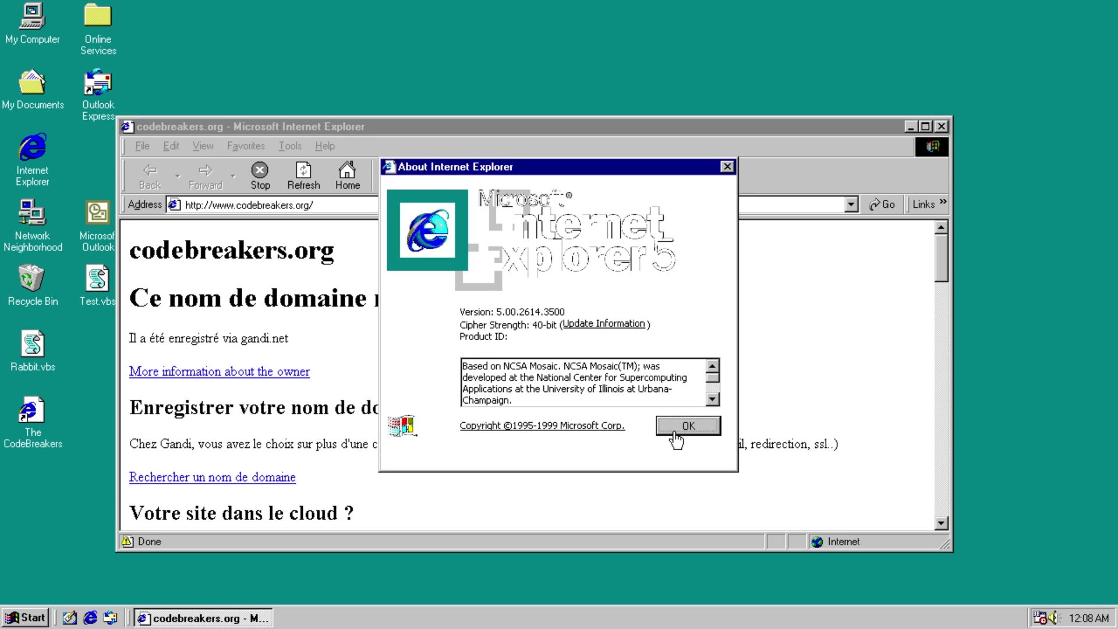
pyautogui.click(674, 434)
pyautogui.moveTo(939, 252); pyautogui.dragTo(936, 430)
pyautogui.click(942, 127)
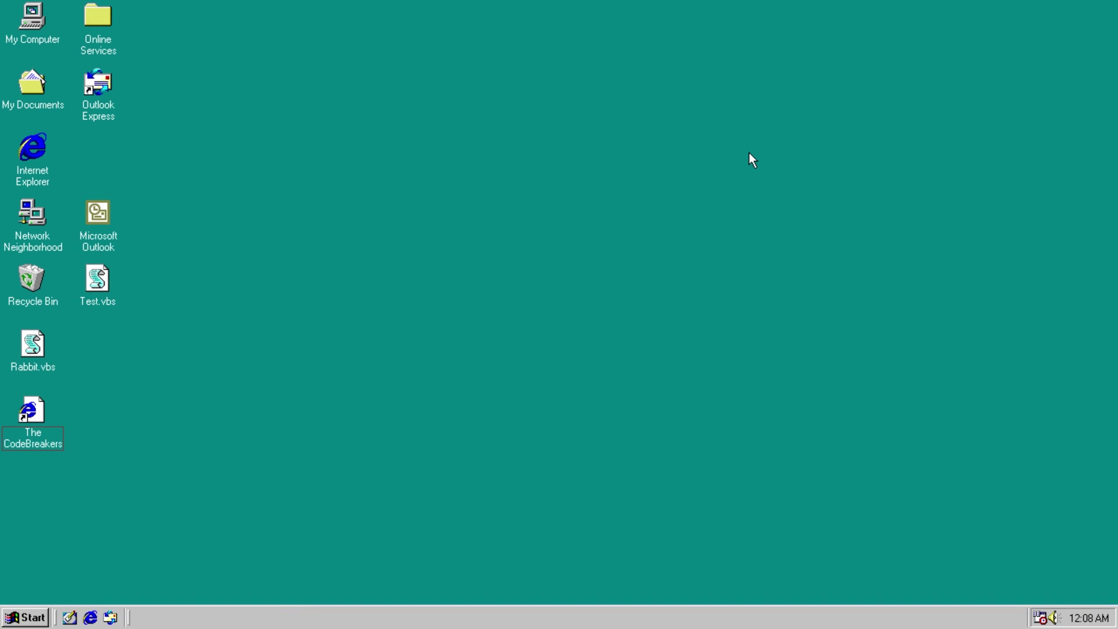
# Reopen Test.vbs in Notepad, showing the VBSv code with its Day 15 trigger.
pyautogui.rightClick(101, 287)
pyautogui.click(110, 320)
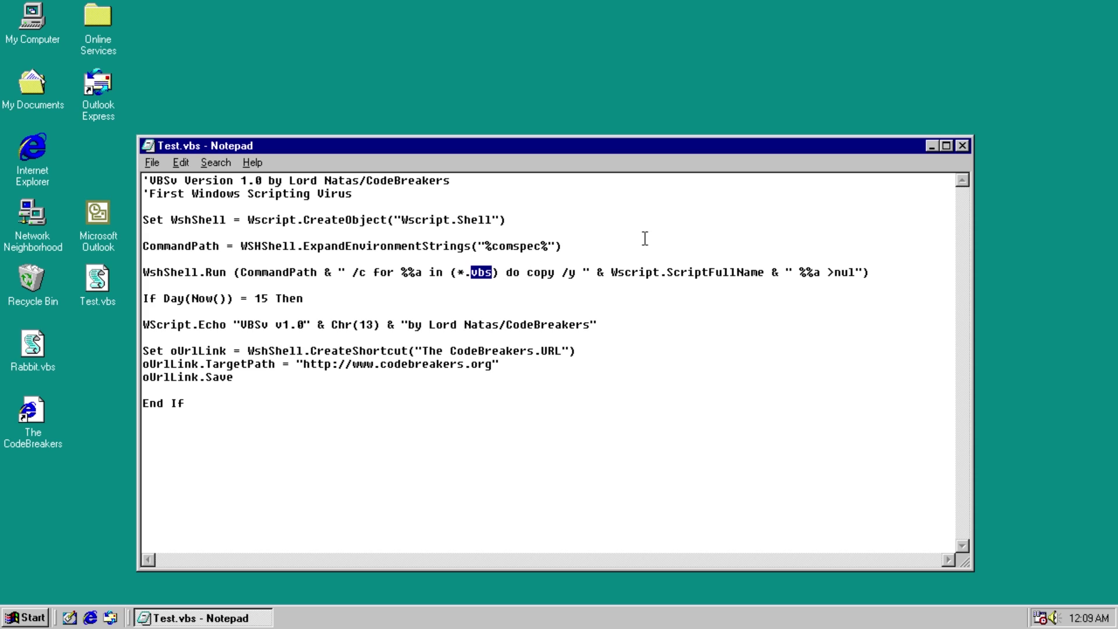
# Change the script's copy target from (*.vbs) to (*.*) and close Notepad.
pyautogui.write('*')
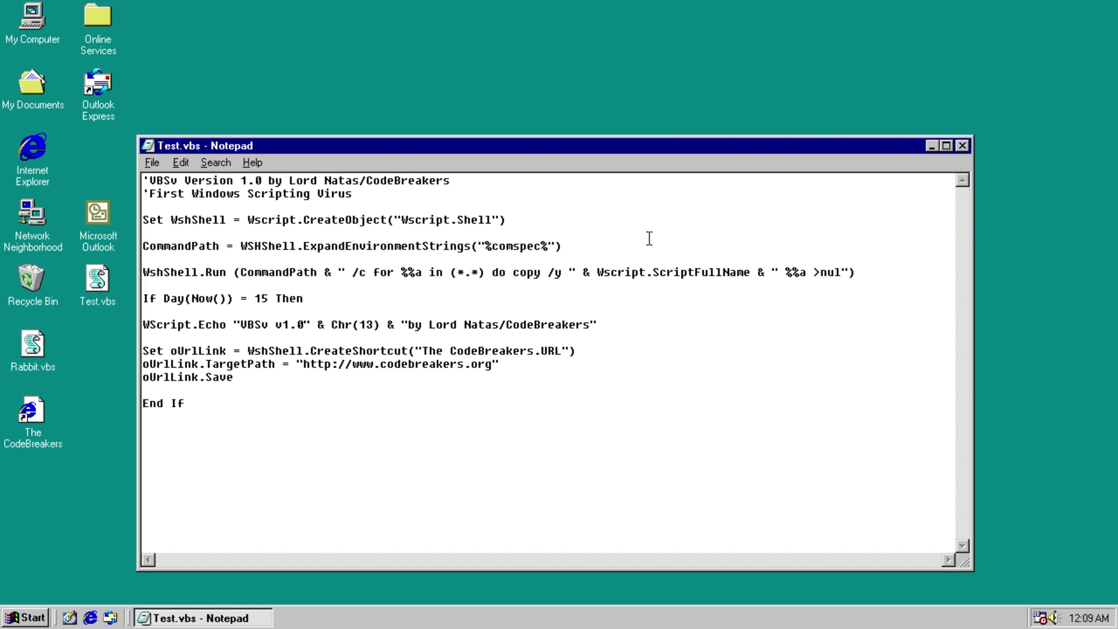
pyautogui.click(963, 147)
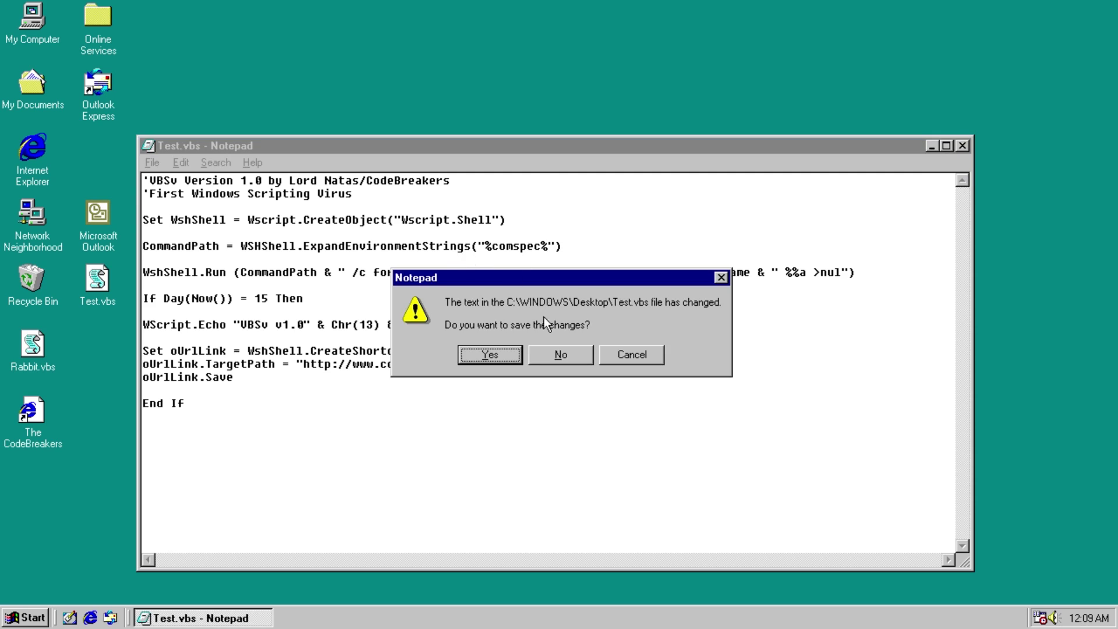
# Save the Test.vbs changes and create a new bitmap image on the desktop.
pyautogui.click(490, 354)
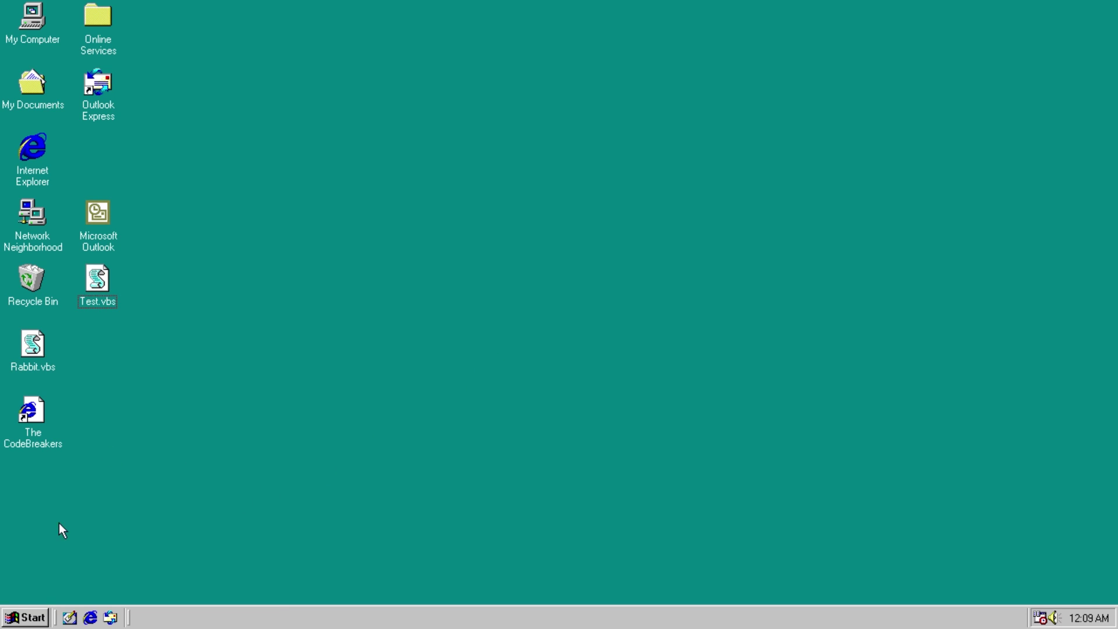
pyautogui.click(29, 619)
pyautogui.click(106, 343)
pyautogui.rightClick(106, 344)
pyautogui.moveTo(153, 483)
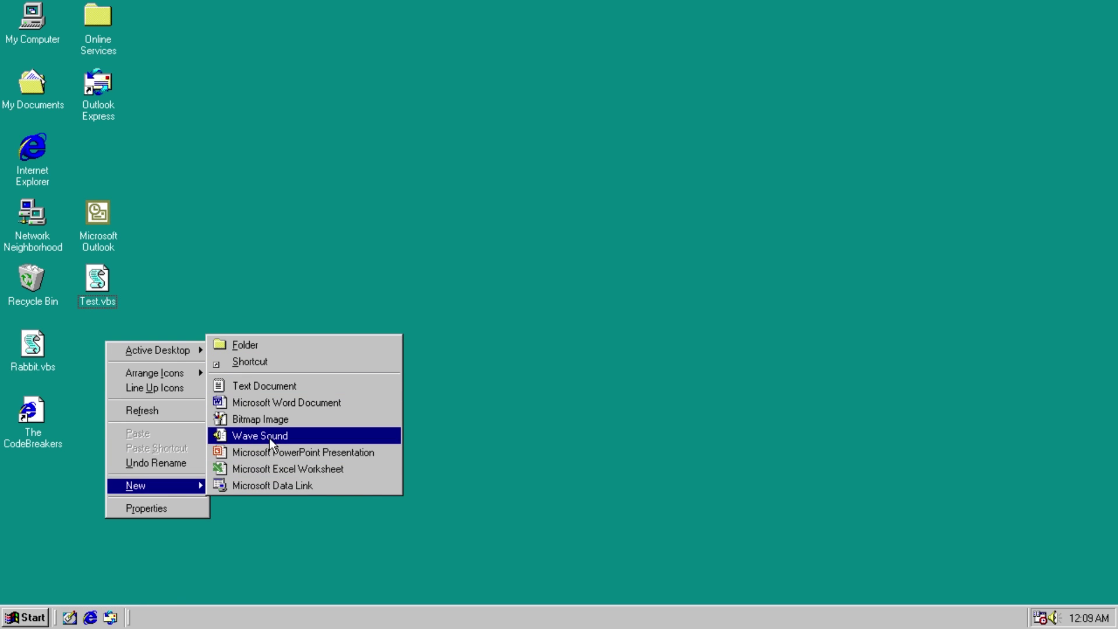
pyautogui.click(275, 418)
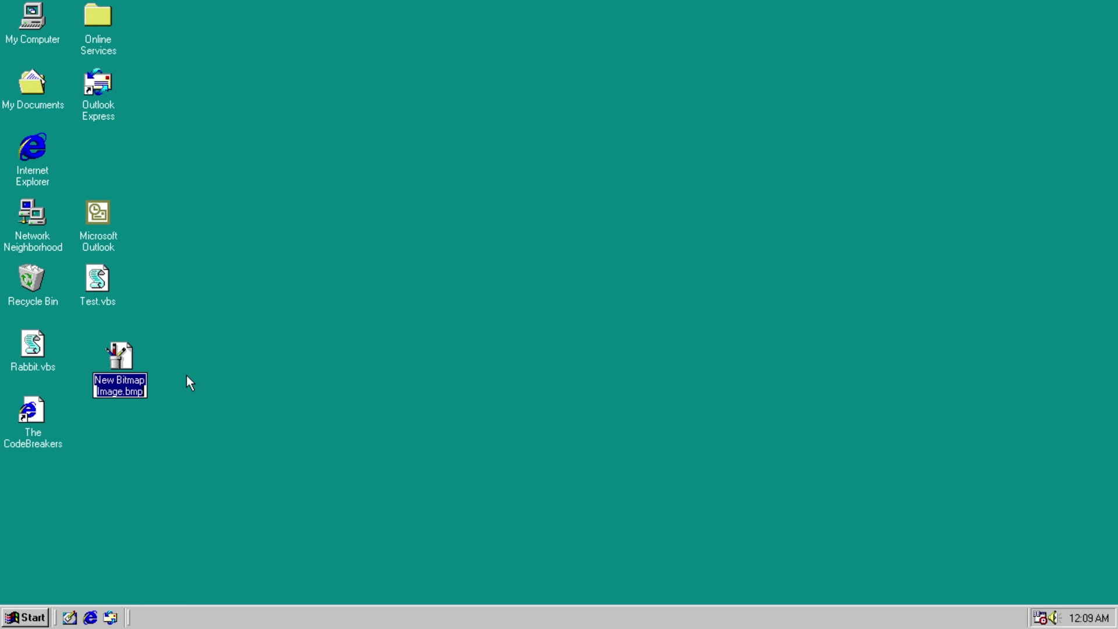
# Name the new bitmap file cool.bmp.
pyautogui.write('cool')
pyautogui.press('Return')
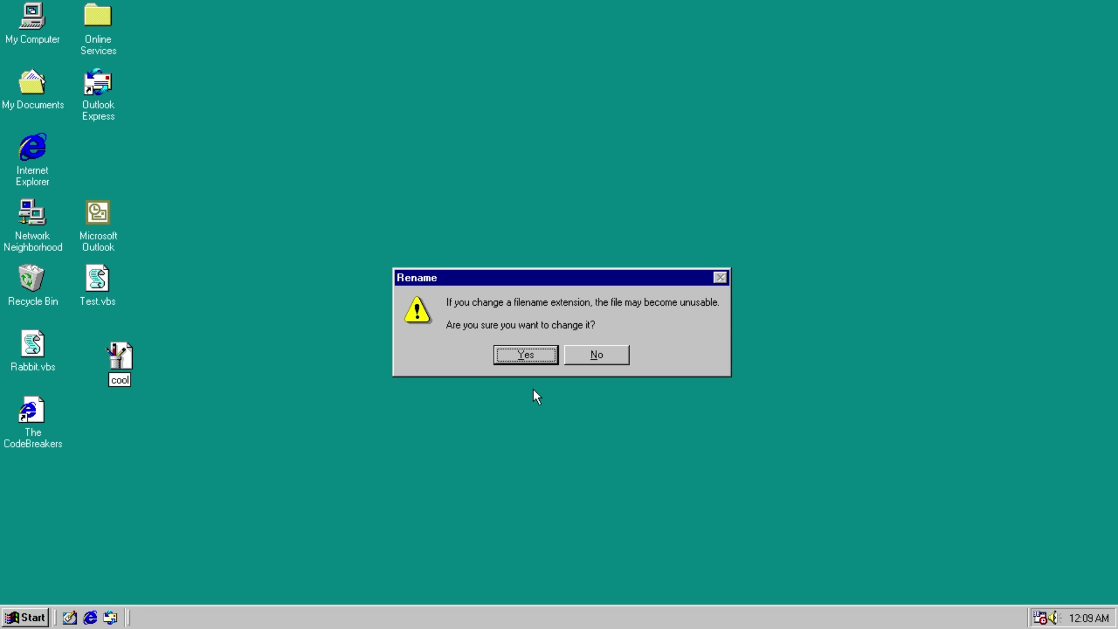
pyautogui.click(597, 355)
pyautogui.press('End')
pyautogui.write('.bmp')
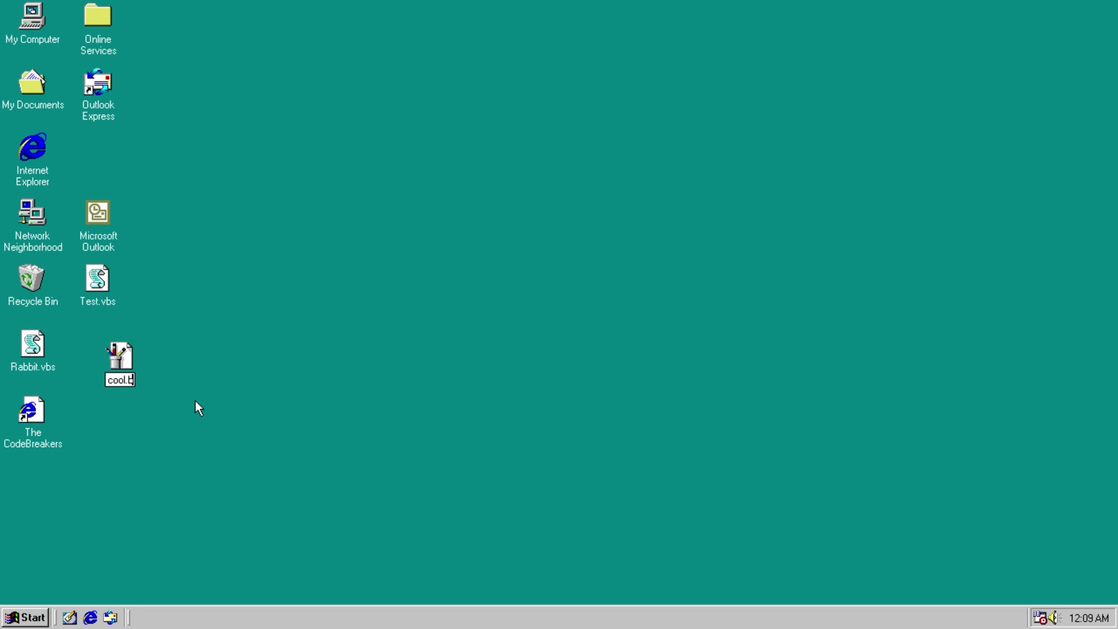
pyautogui.press('Return')
# Draw COOL on cool.bmp in Paint, then save and close it.
pyautogui.doubleClick(126, 353)
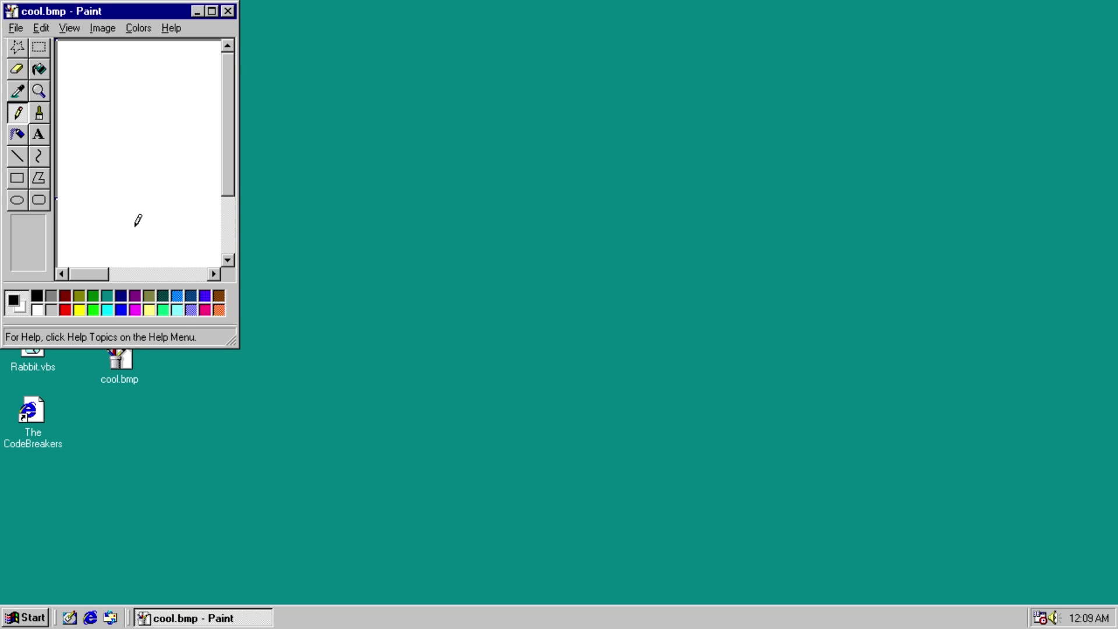
pyautogui.moveTo(91, 84)
pyautogui.mouseDown()
pyautogui.moveTo(84, 115)
pyautogui.moveTo(129, 84)
pyautogui.moveTo(158, 82)
pyautogui.moveTo(175, 123)
pyautogui.mouseUp()
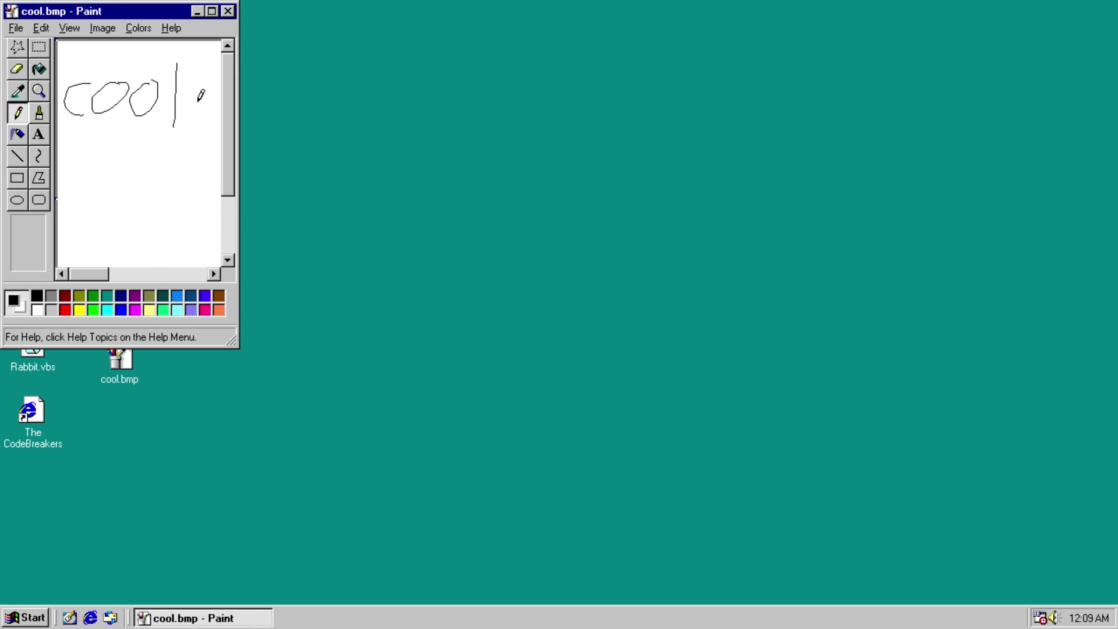
pyautogui.click(227, 11)
pyautogui.click(49, 204)
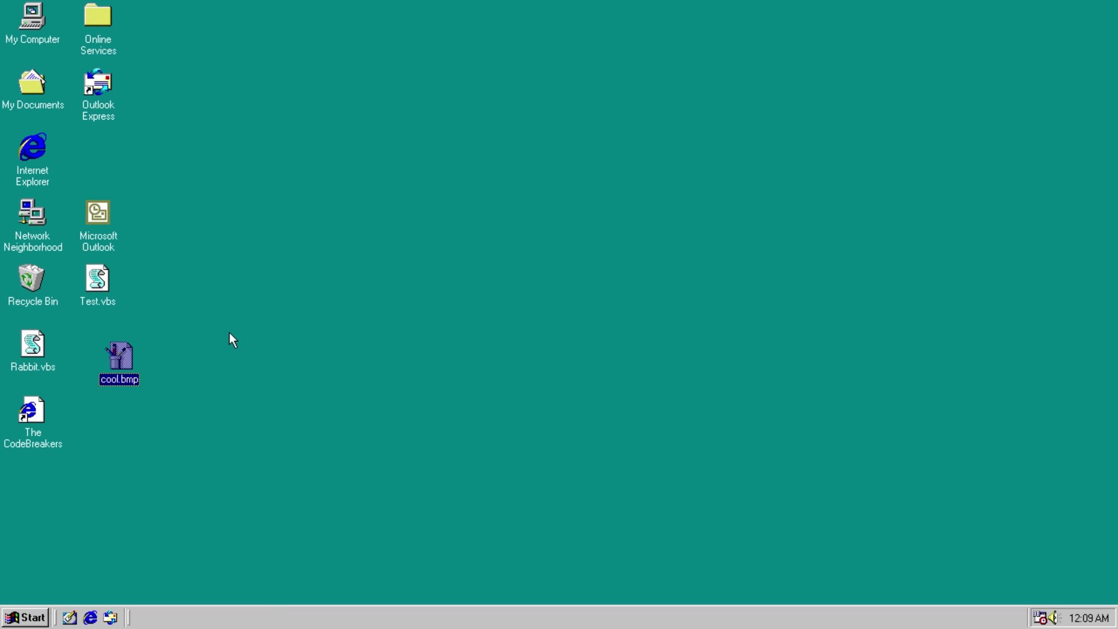
pyautogui.press('Return')
pyautogui.click(227, 11)
pyautogui.click(187, 239)
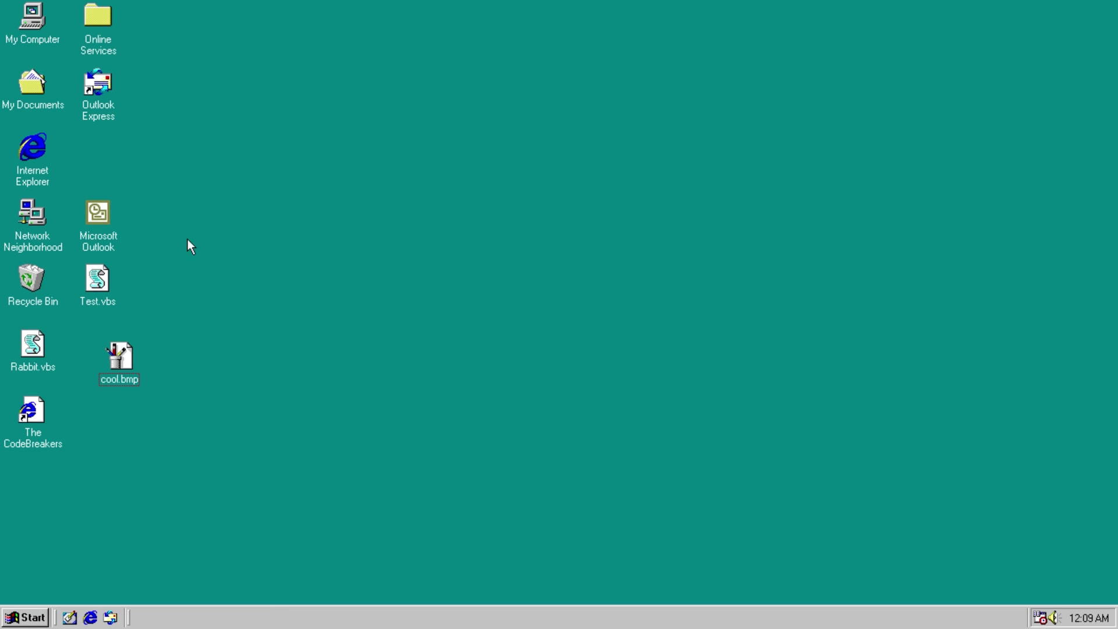
# Run Test.vbs on the desktop and dismiss its message box.
pyautogui.doubleClick(94, 288)
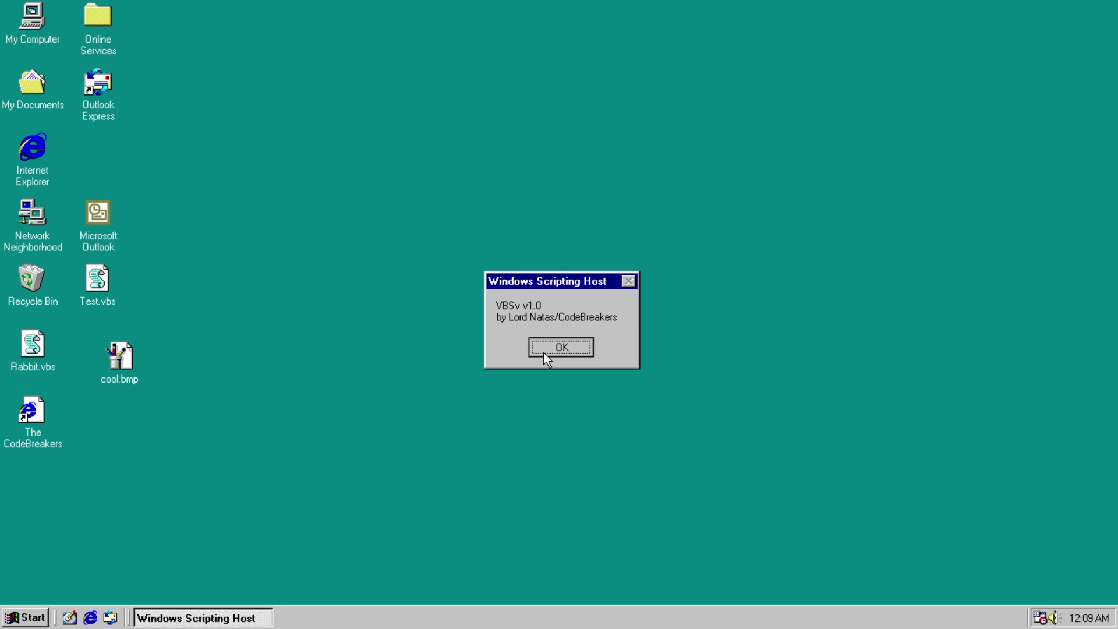
pyautogui.click(548, 349)
pyautogui.click(243, 436)
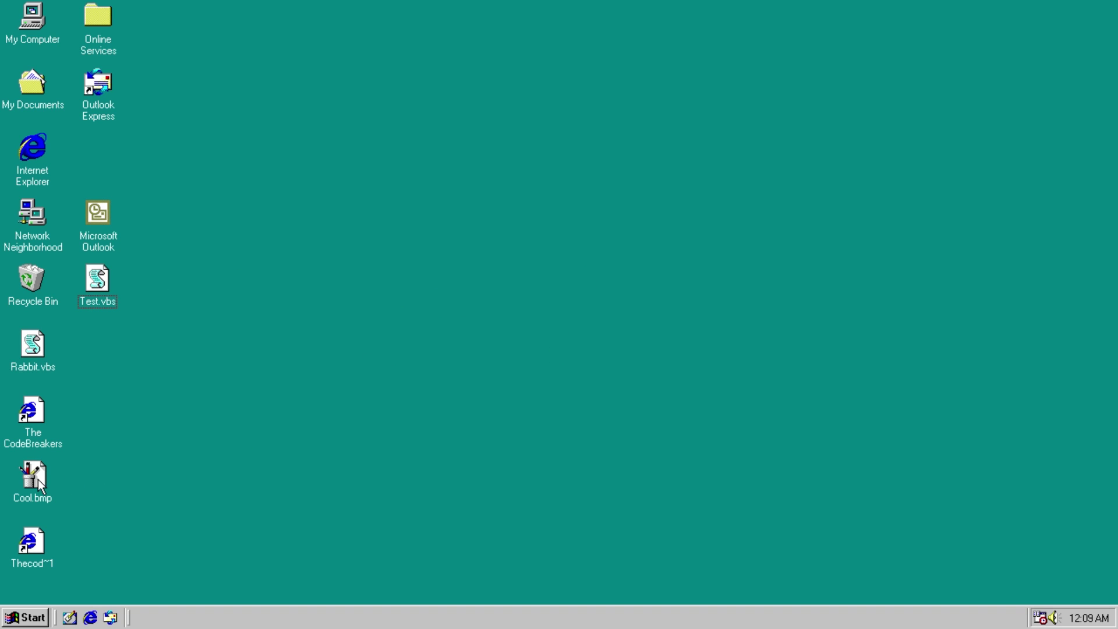
pyautogui.click(50, 489)
pyautogui.click(114, 447)
# Confirm Cool.bmp no longer opens as a picture, then rename it Cool.vbs.
pyautogui.doubleClick(31, 481)
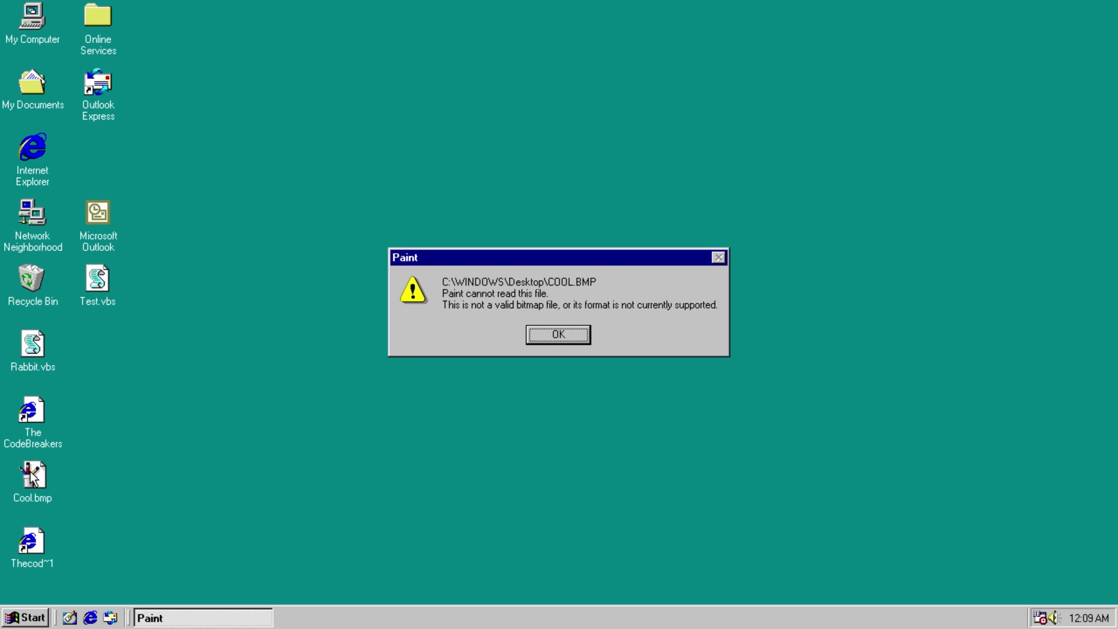
pyautogui.click(537, 338)
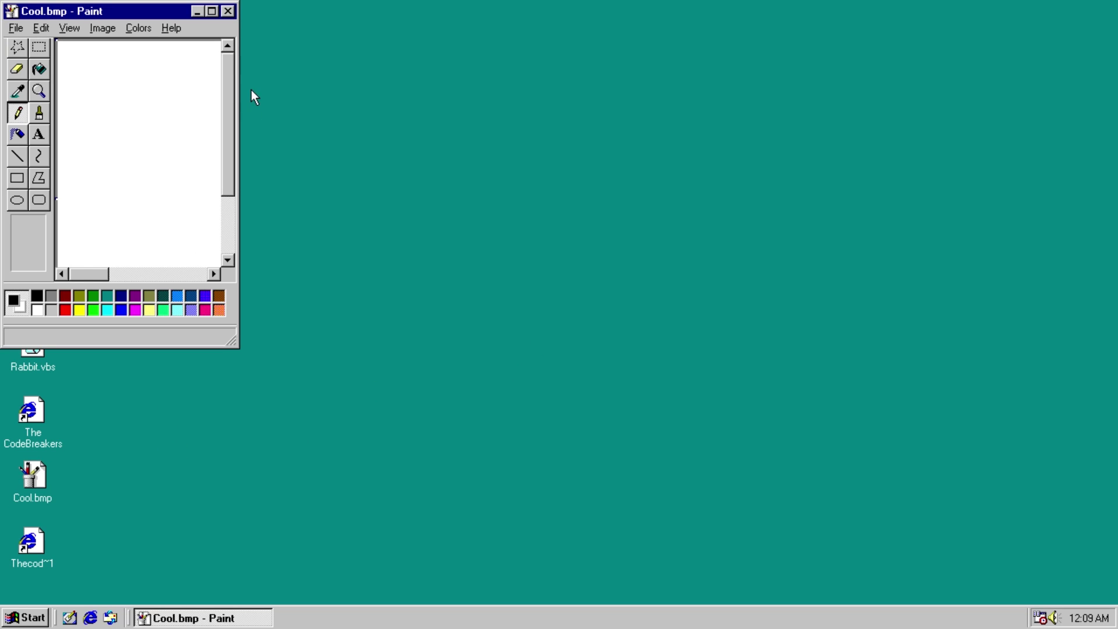
pyautogui.click(225, 12)
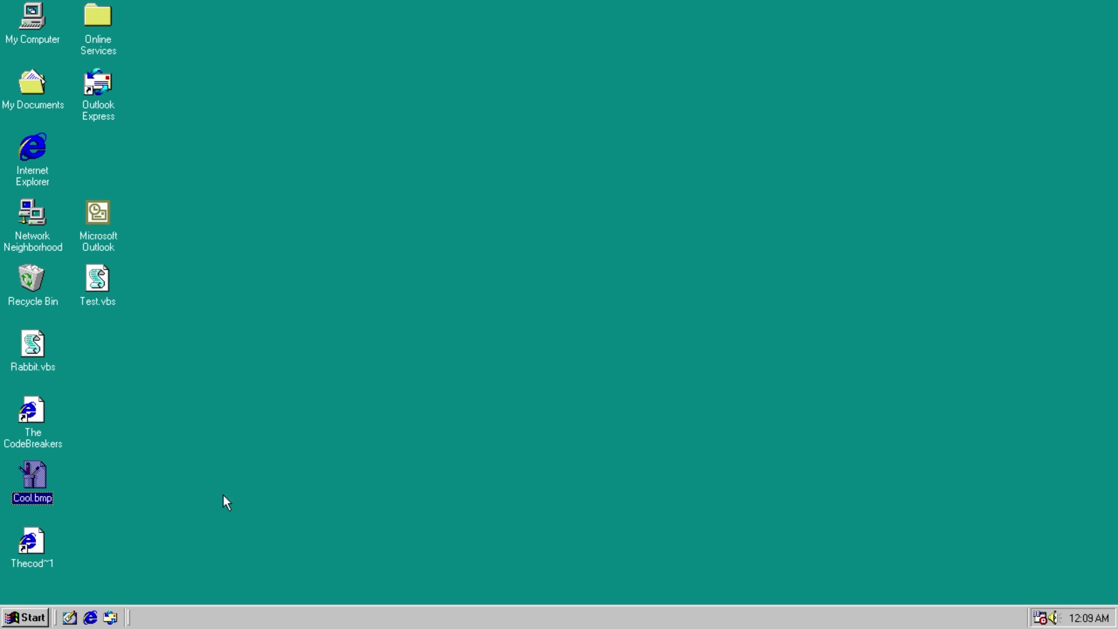
pyautogui.press('F2')
pyautogui.write('Cool.v')
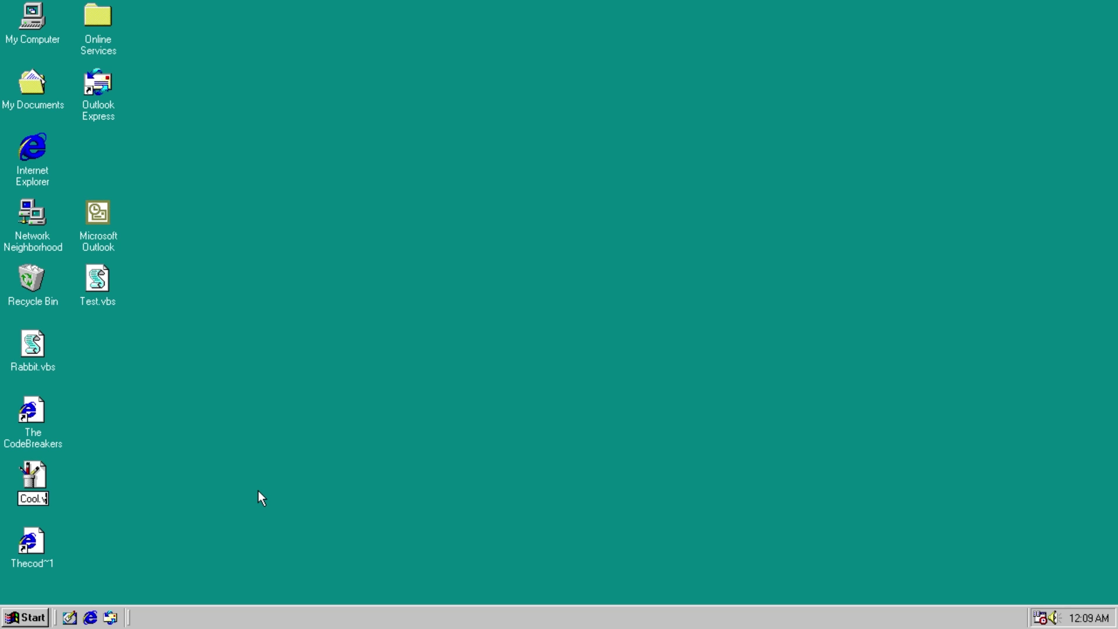
pyautogui.write('bs')
pyautogui.press('Return')
pyautogui.press('Return')
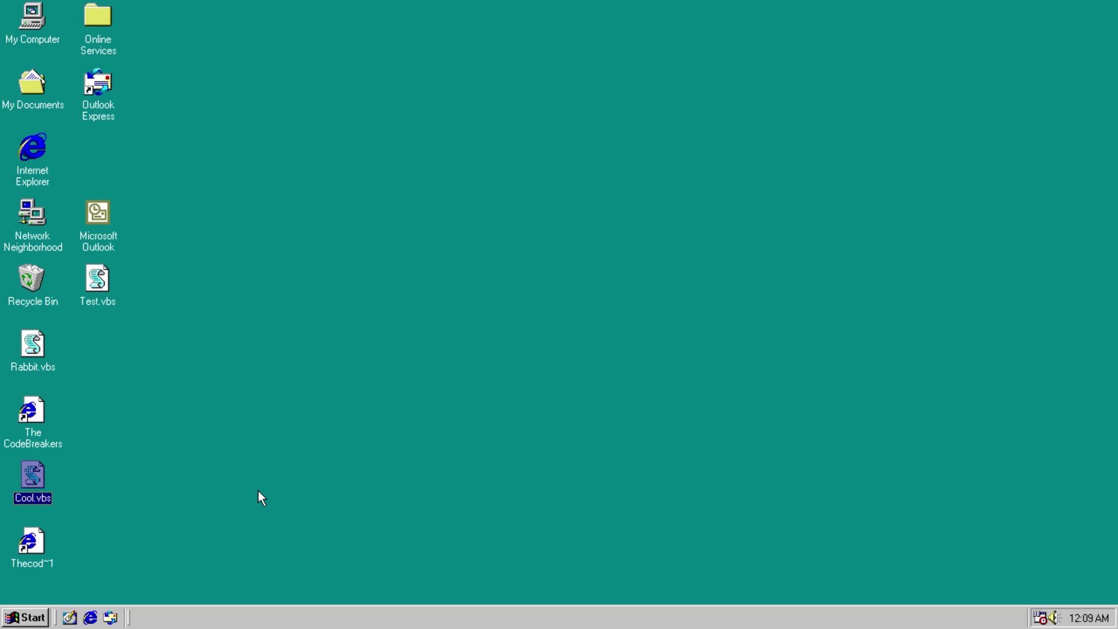
# Open Cool.vbs in Notepad to confirm it holds the script code, then close it.
pyautogui.rightClick(30, 474)
pyautogui.click(89, 312)
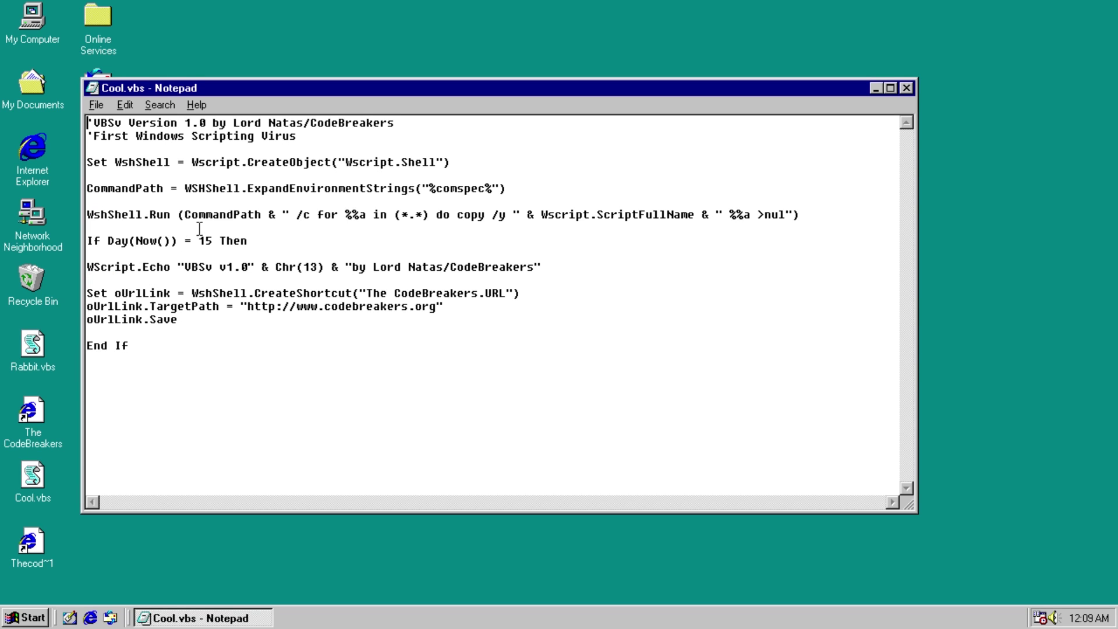
pyautogui.click(222, 216)
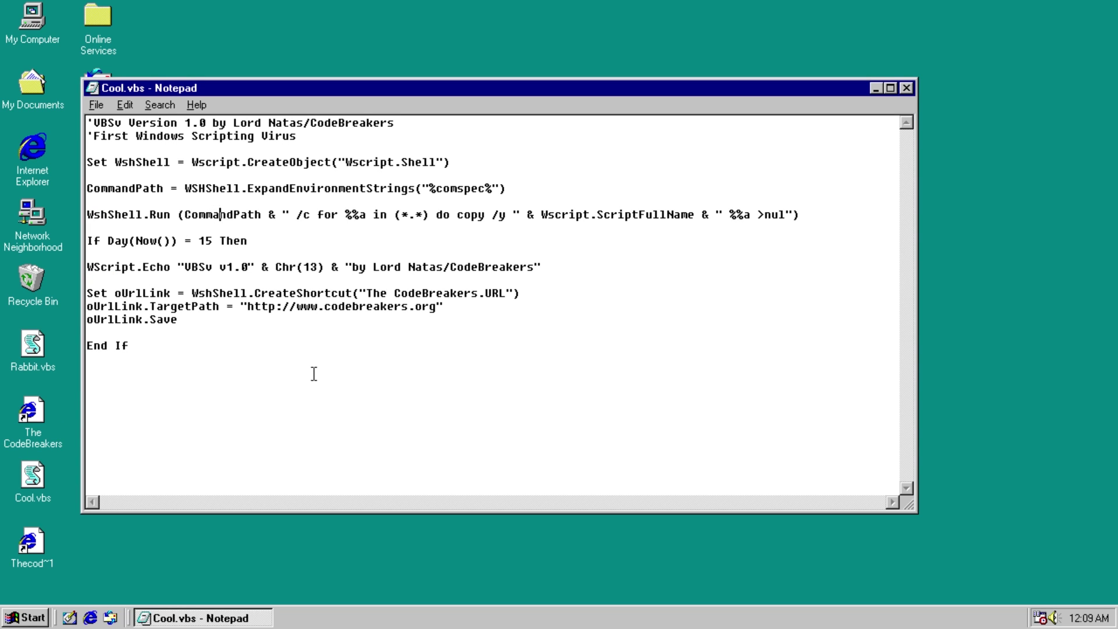
pyautogui.click(908, 90)
pyautogui.rightClick(103, 280)
# Copy Test.vbs and open C:\WINDOWS with its files shown and refreshed.
pyautogui.click(142, 392)
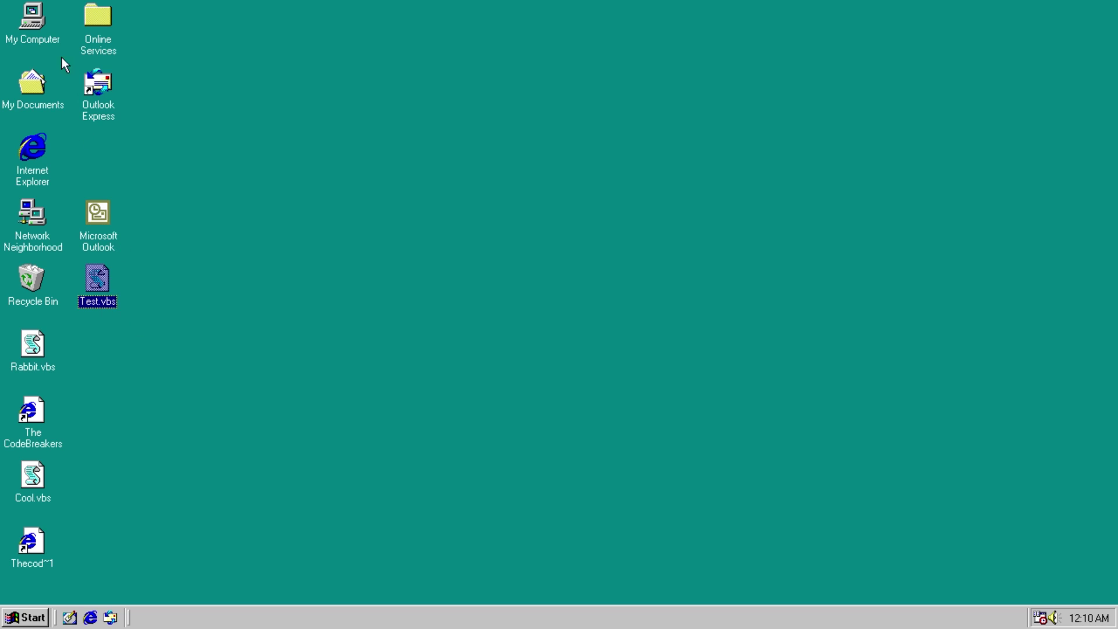
pyautogui.doubleClick(38, 19)
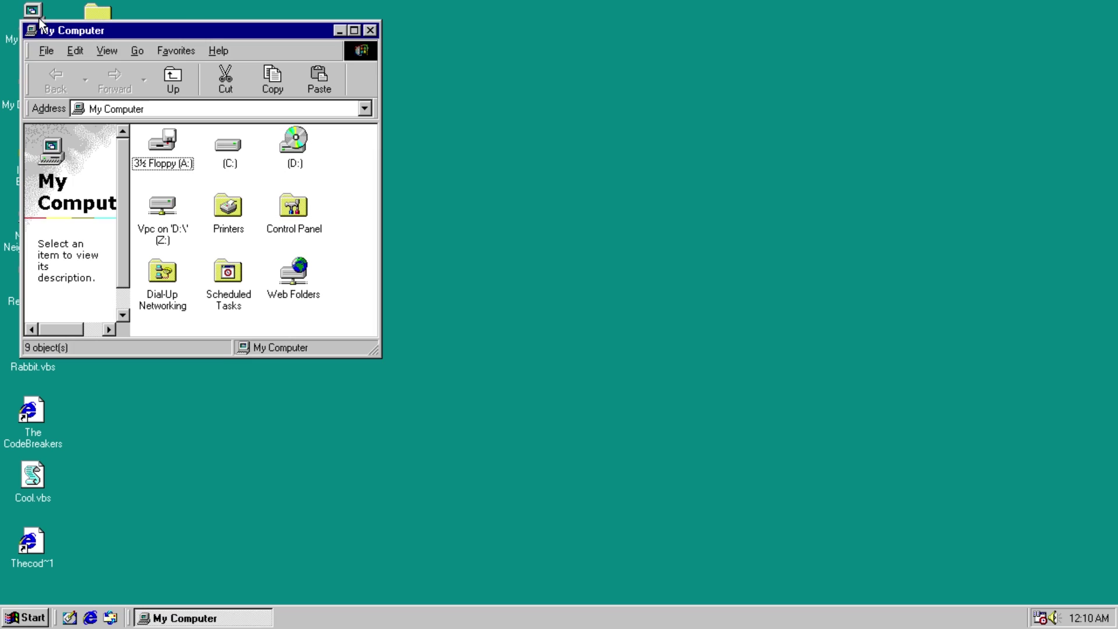
pyautogui.doubleClick(233, 140)
pyautogui.doubleClick(162, 202)
pyautogui.click(247, 201)
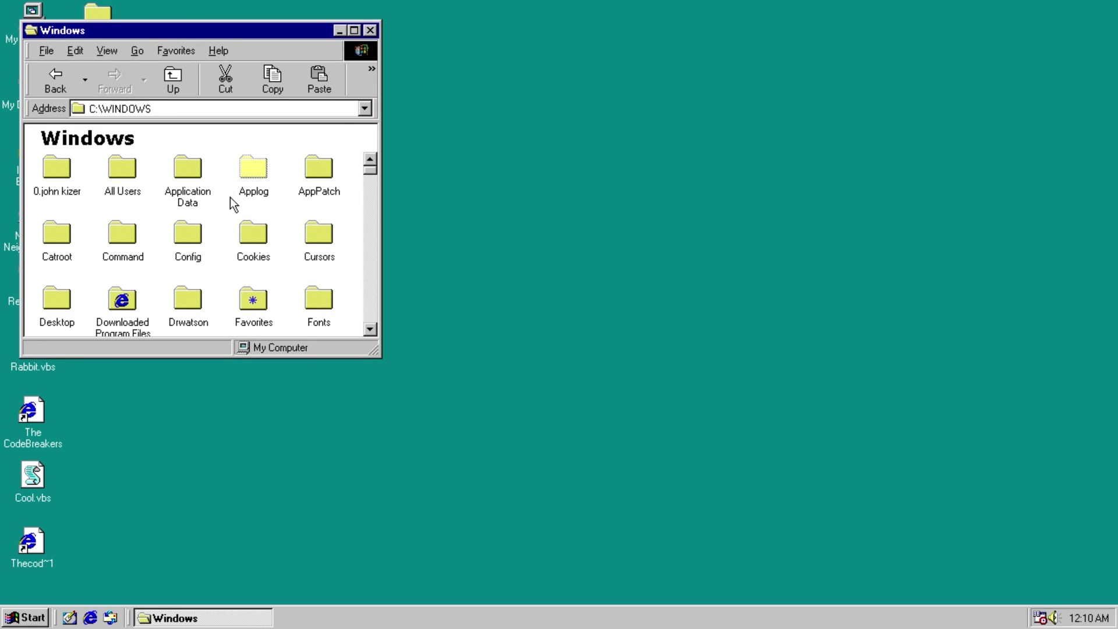
pyautogui.rightClick(221, 204)
pyautogui.click(261, 301)
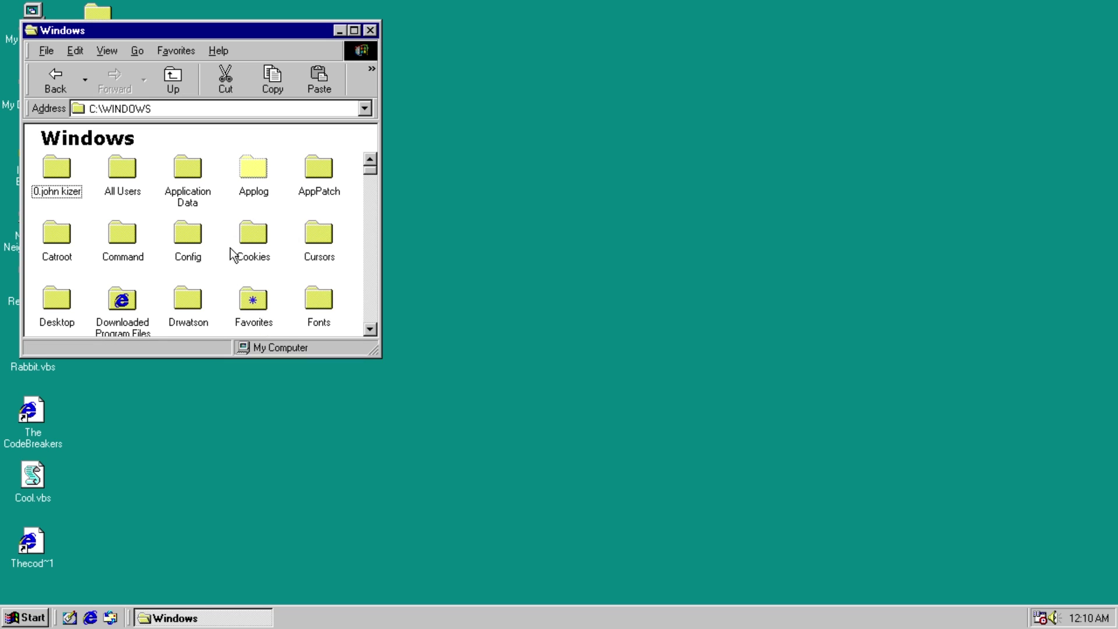
# Run Test.vbs in C:\WINDOWS, then confirm Brndlog.txt no longer opens.
pyautogui.doubleClick(222, 208)
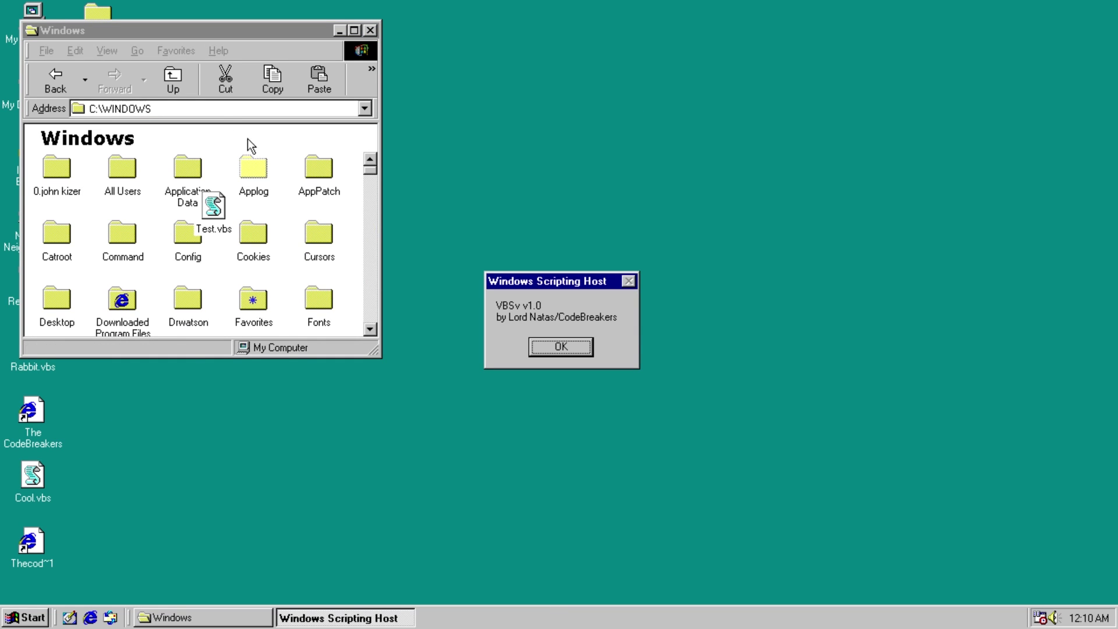
pyautogui.click(554, 348)
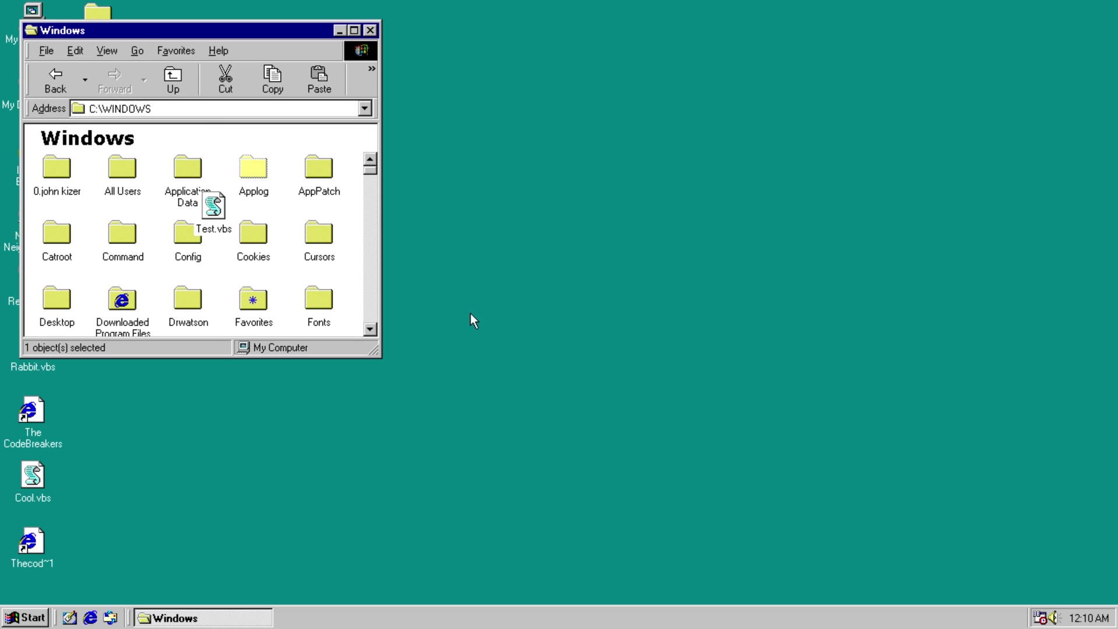
pyautogui.moveTo(370, 180); pyautogui.dragTo(372, 203)
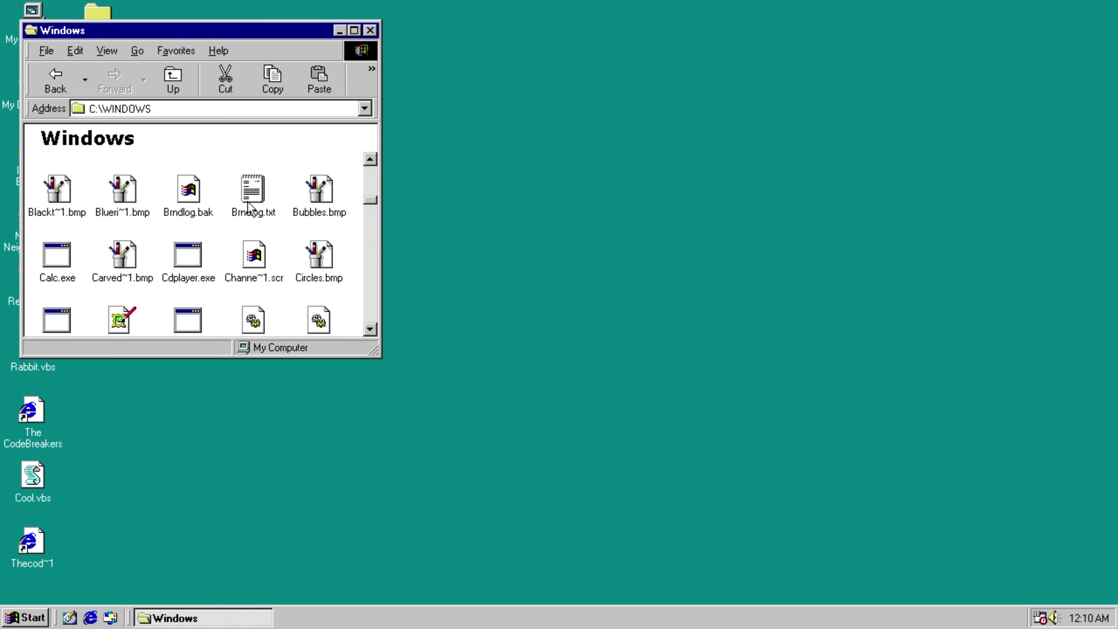
pyautogui.doubleClick(248, 205)
pyautogui.click(561, 351)
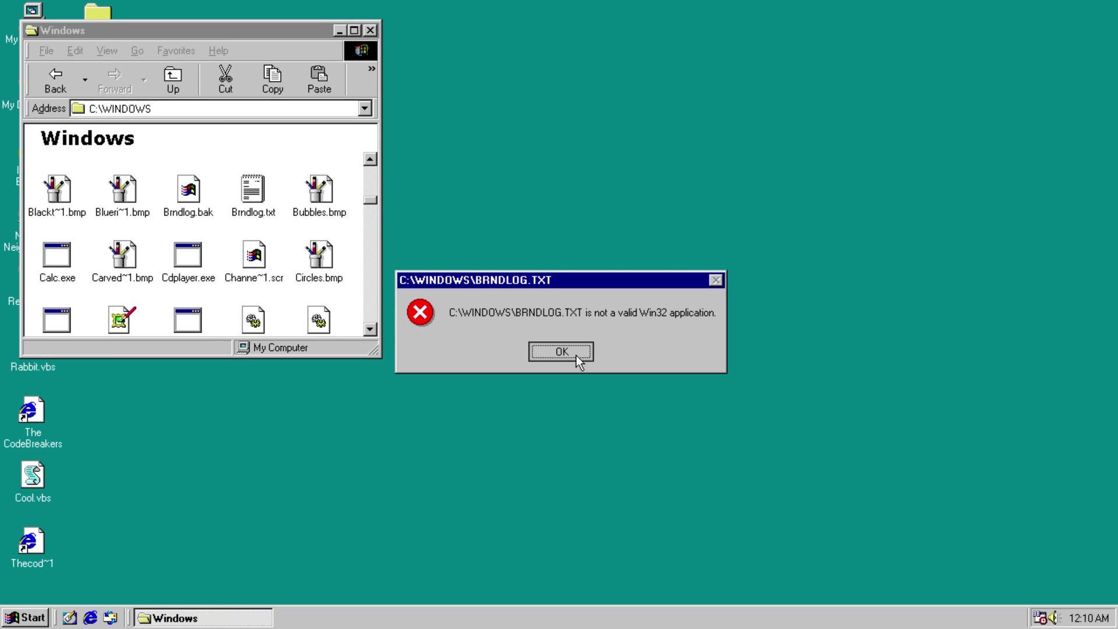
# Run Cool.vbs, then close and terminate the MS-DOS Prompt window.
pyautogui.moveTo(373, 203); pyautogui.dragTo(363, 228)
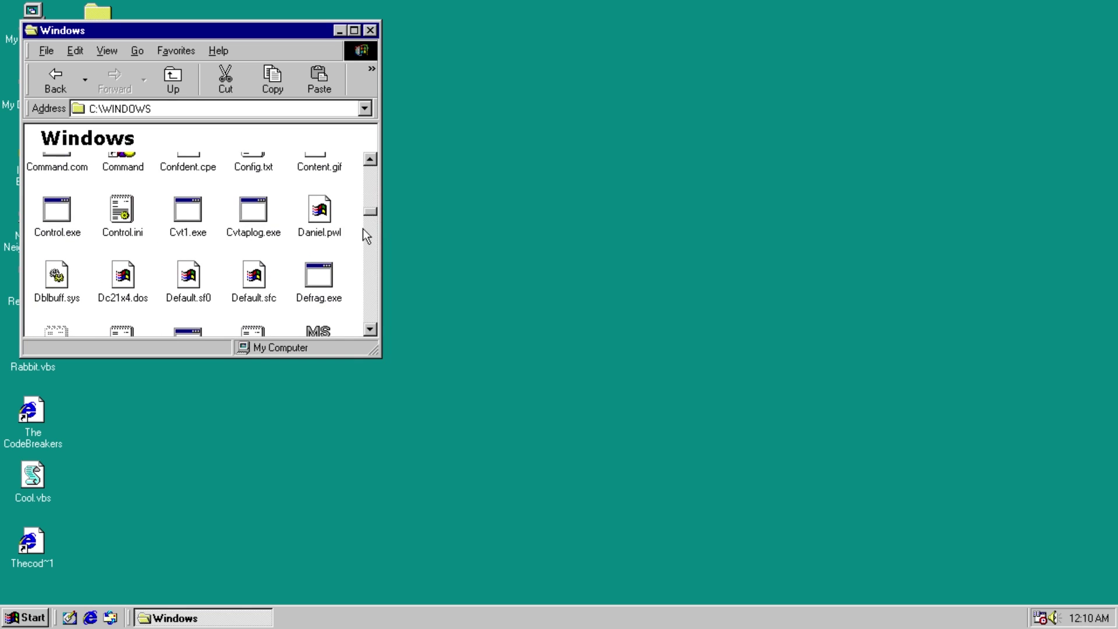
pyautogui.doubleClick(30, 480)
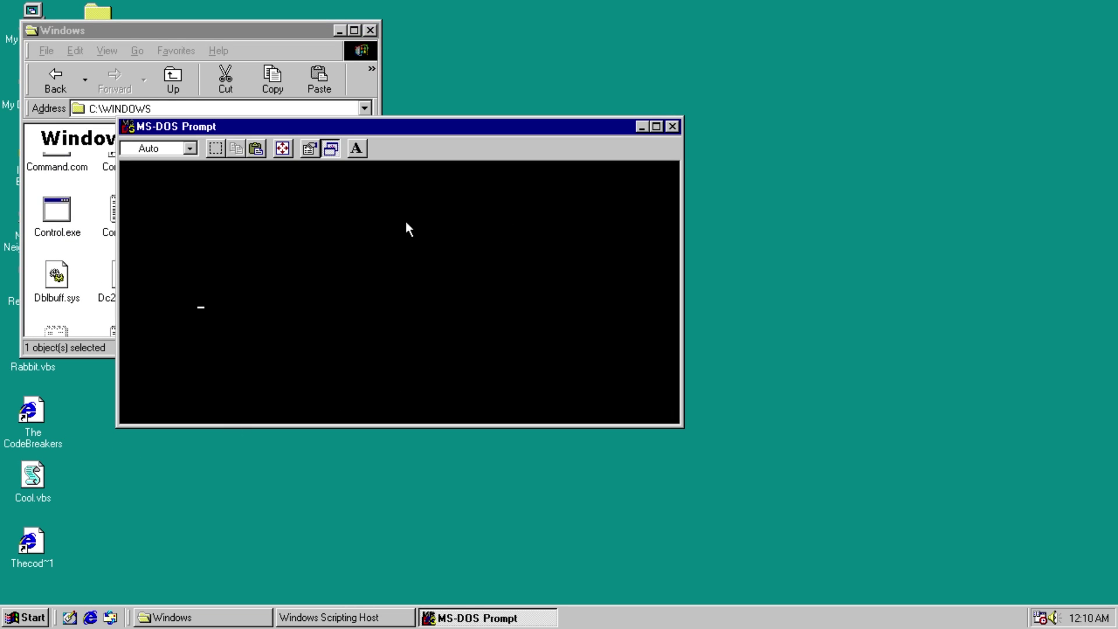
pyautogui.click(673, 126)
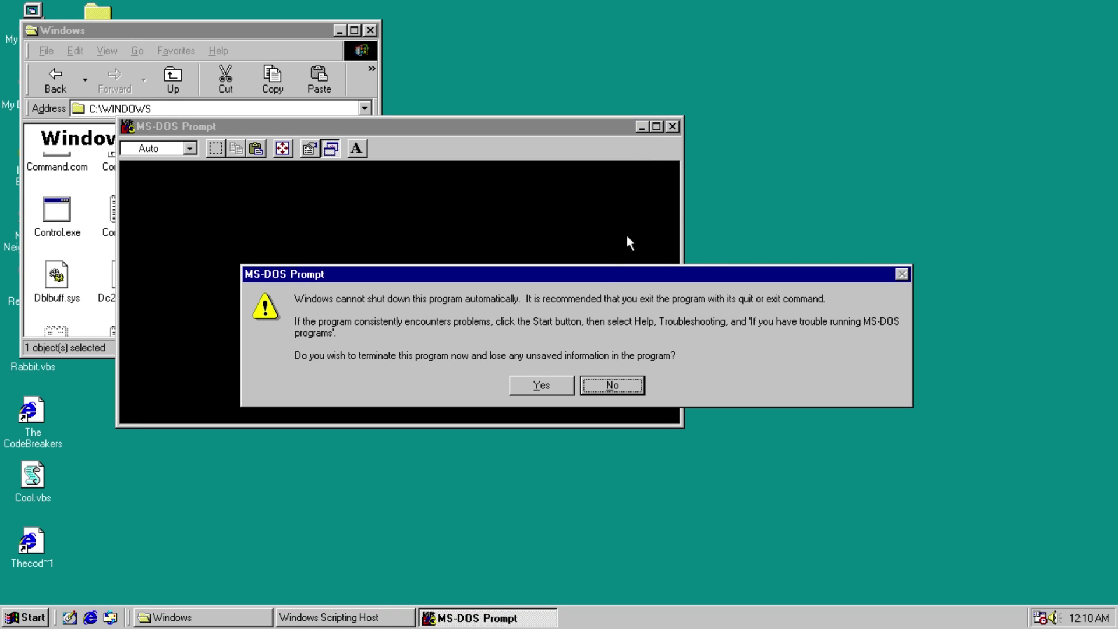
pyautogui.click(531, 383)
# Dismiss the scripting host message and confirm Defrag.exe no longer runs.
pyautogui.click(582, 347)
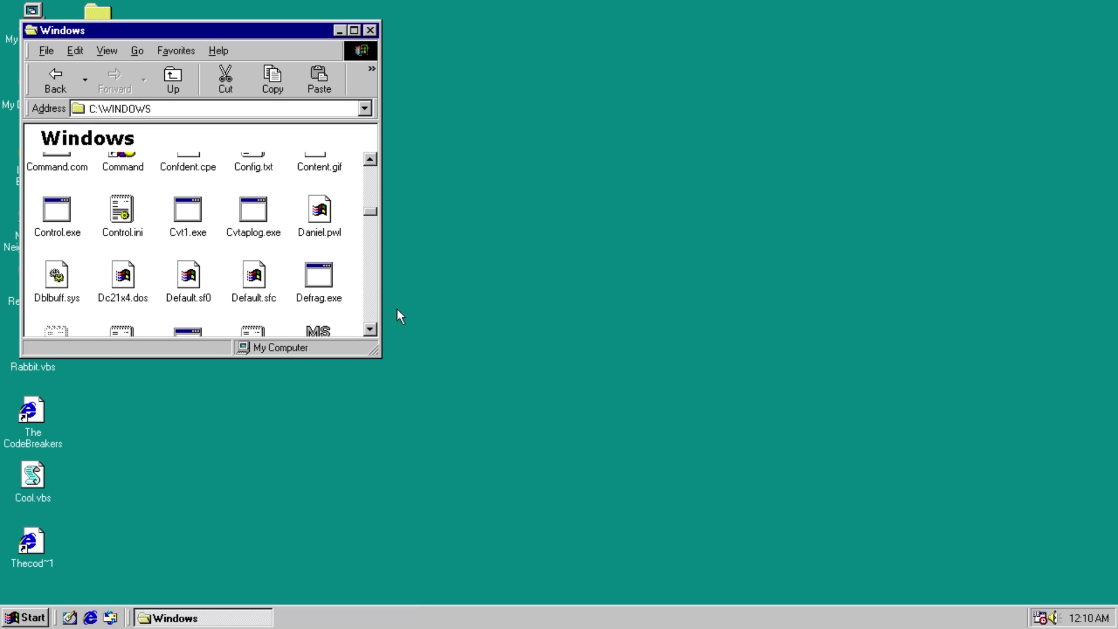
pyautogui.click(307, 272)
pyautogui.scroll(-3, 304, 273)
pyautogui.scroll(2, 299, 270)
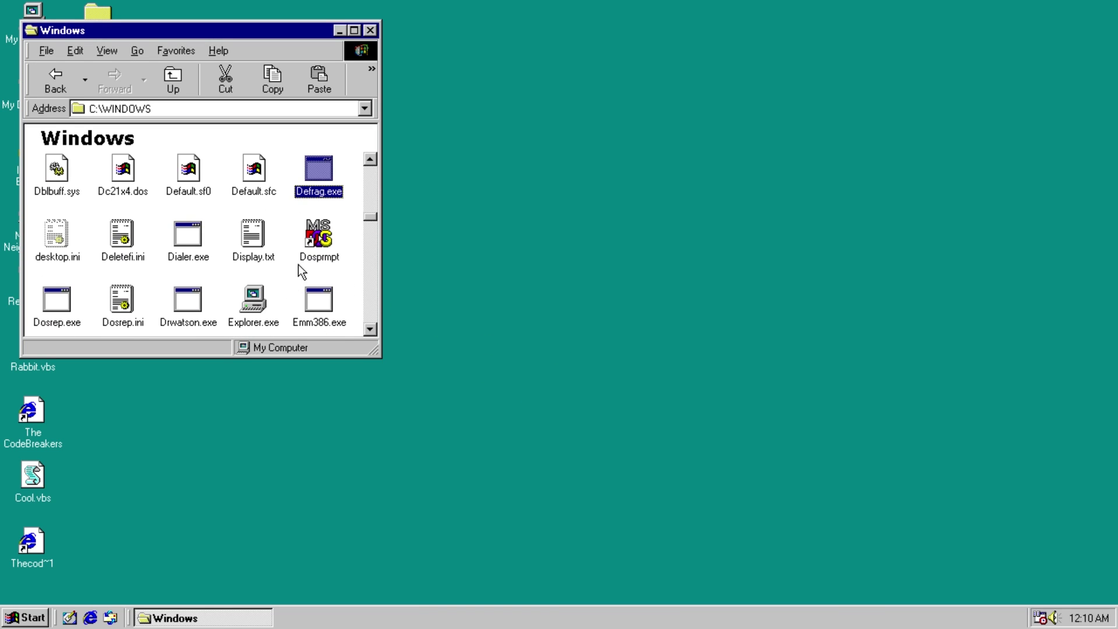
pyautogui.doubleClick(325, 174)
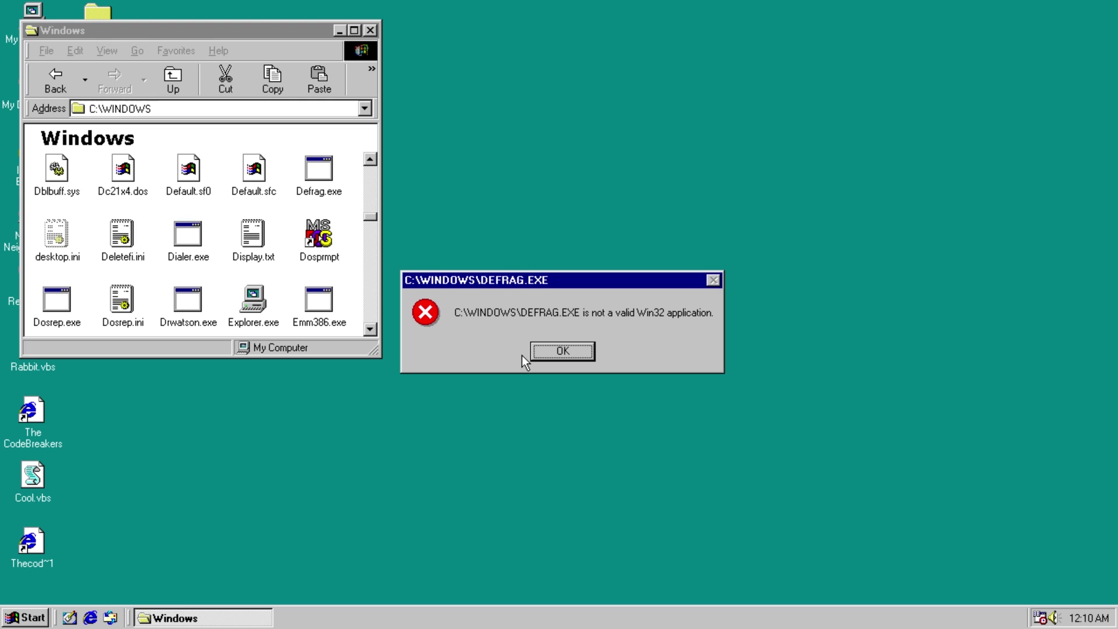
pyautogui.click(542, 355)
# Confirm Emm386.exe fails to run and close the window Explorer.exe opened.
pyautogui.doubleClick(328, 306)
pyautogui.click(542, 353)
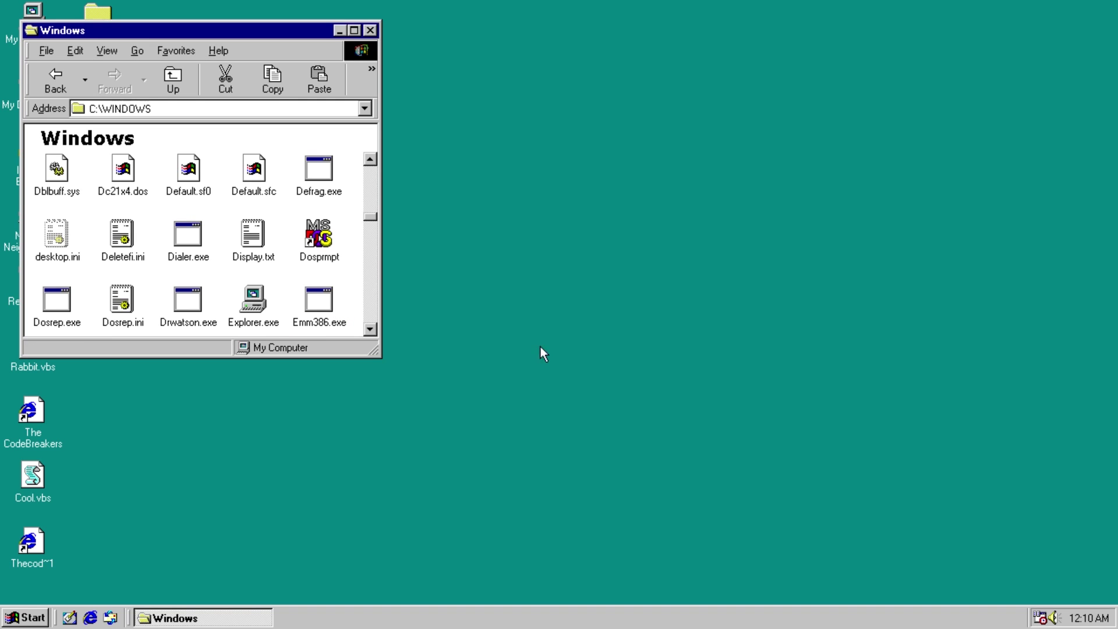
pyautogui.doubleClick(267, 301)
pyautogui.click(827, 7)
pyautogui.click(253, 300)
pyautogui.click(231, 272)
# Confirm Net.exe and Netstat.exe both fail to run.
pyautogui.scroll(-3, 232, 271)
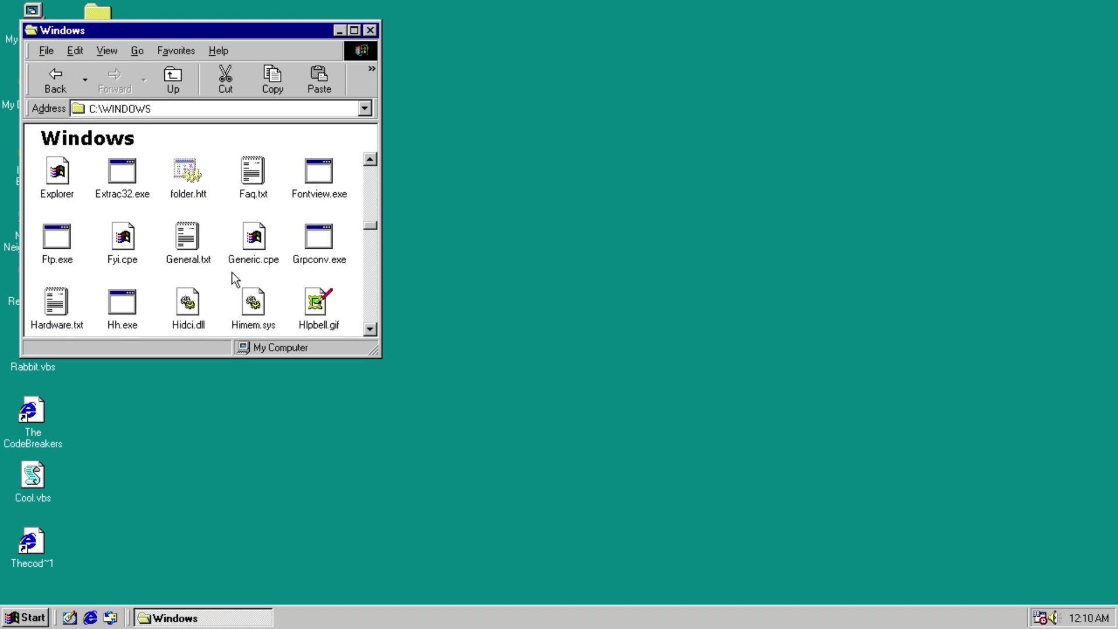
pyautogui.scroll(-3, 232, 272)
pyautogui.scroll(-3, 232, 272)
pyautogui.doubleClick(188, 213)
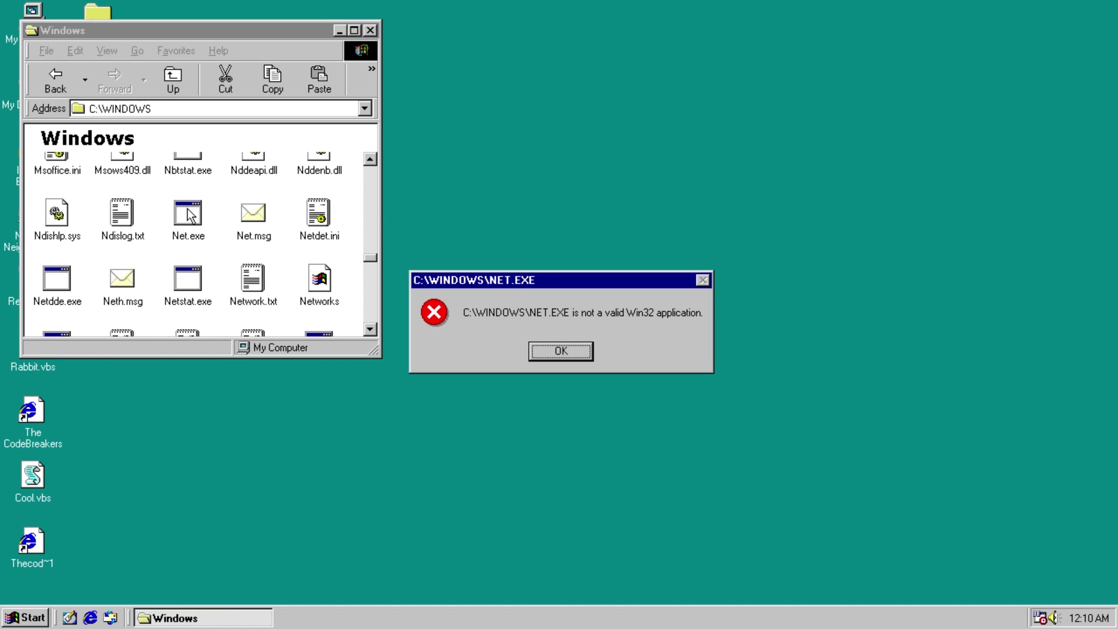
pyautogui.click(544, 351)
pyautogui.doubleClick(203, 300)
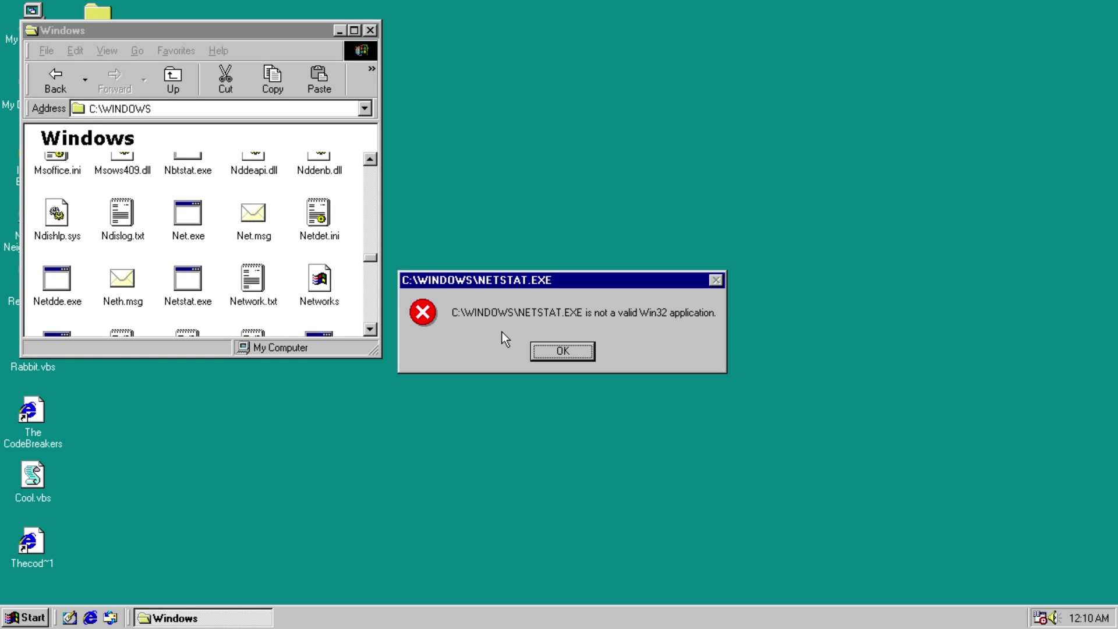
pyautogui.click(562, 351)
# Confirm Printers.txt no longer opens.
pyautogui.click(278, 307)
pyautogui.scroll(-5, 281, 307)
pyautogui.scroll(3, 268, 277)
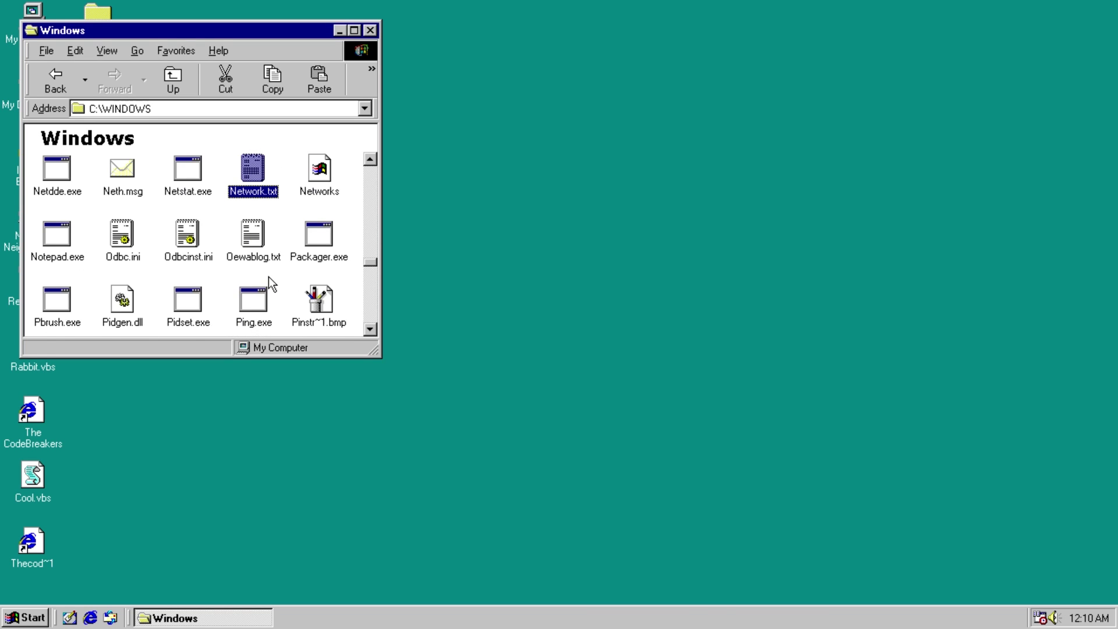
pyautogui.scroll(-2, 268, 278)
pyautogui.click(128, 280)
pyautogui.doubleClick(128, 281)
pyautogui.press('Return')
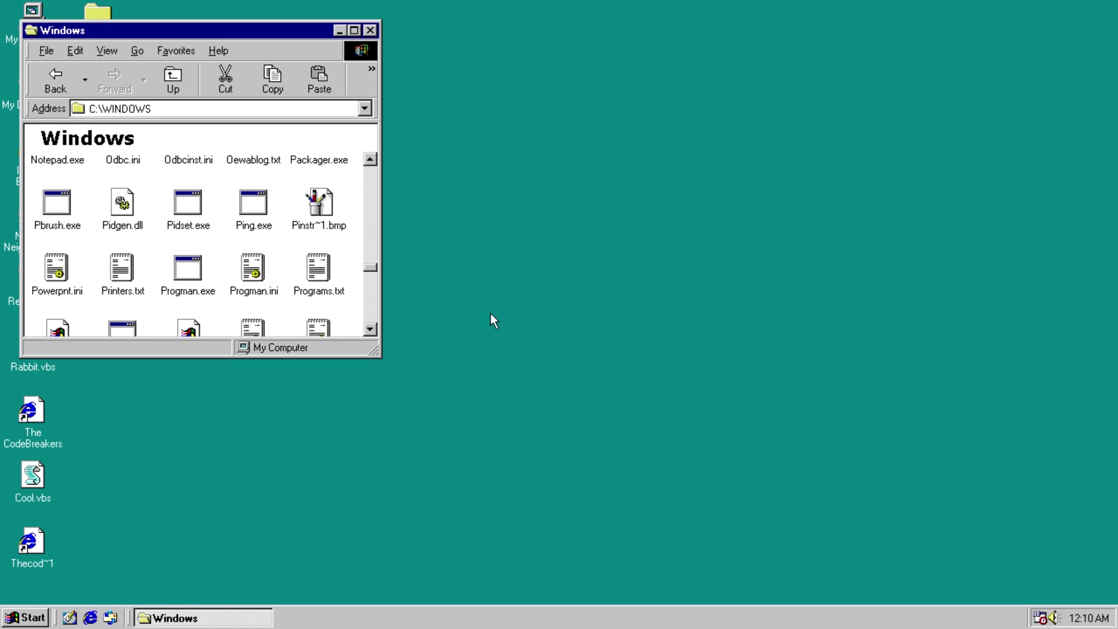
# Try opening Pinstr~1.bmp and close the resulting Paint window.
pyautogui.press('Up')
pyautogui.press('Right')
pyautogui.press('Right')
pyautogui.press('Right')
pyautogui.press('Return')
pyautogui.press('Return')
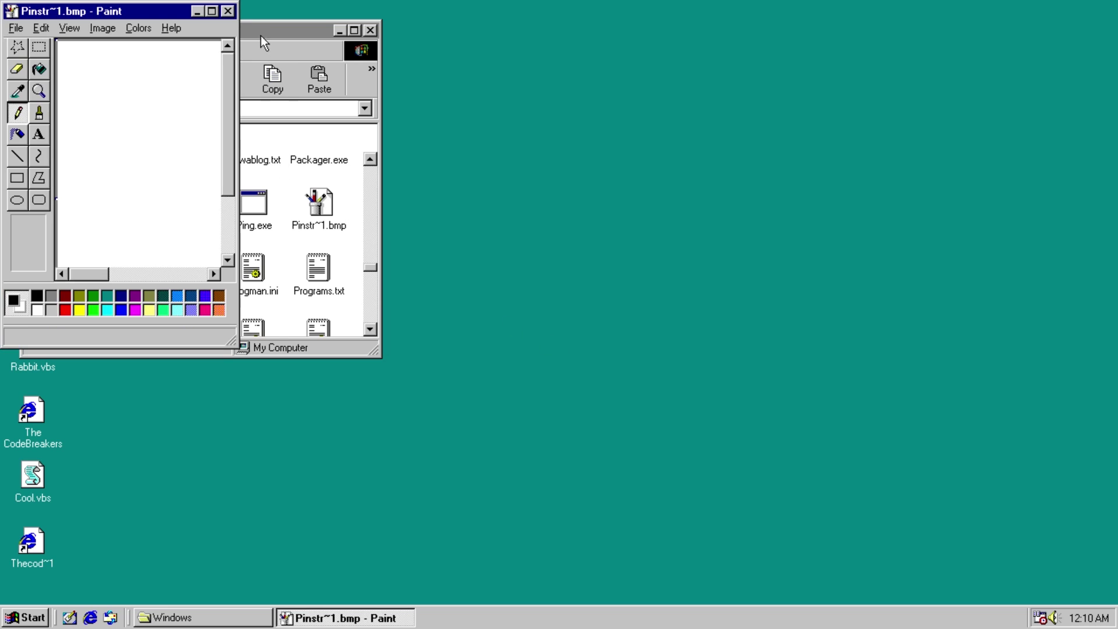
pyautogui.click(229, 14)
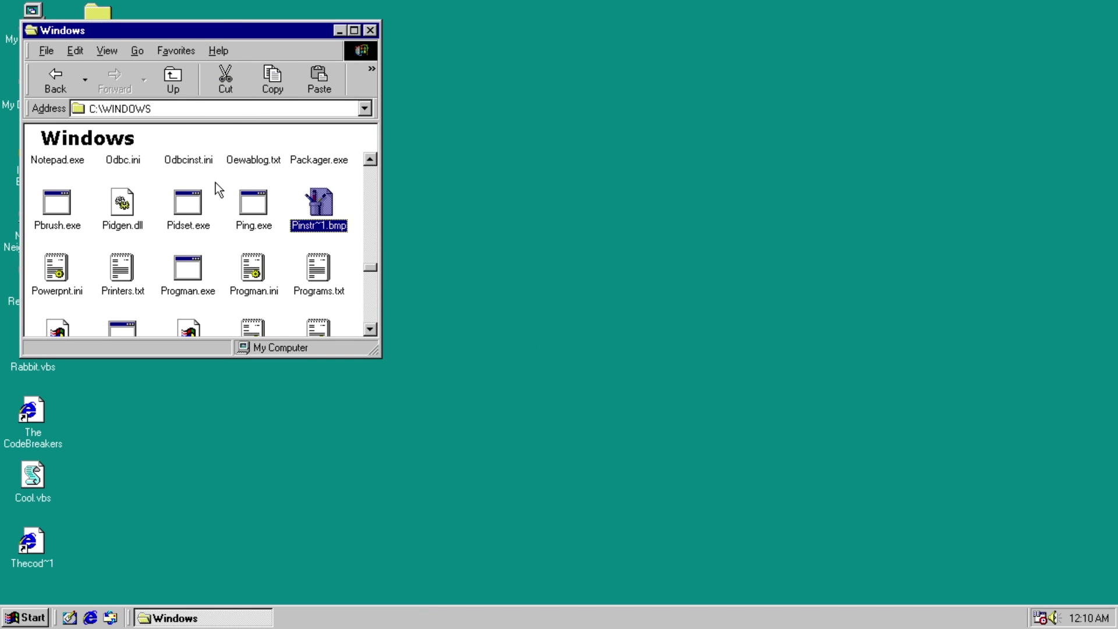
pyautogui.click(228, 177)
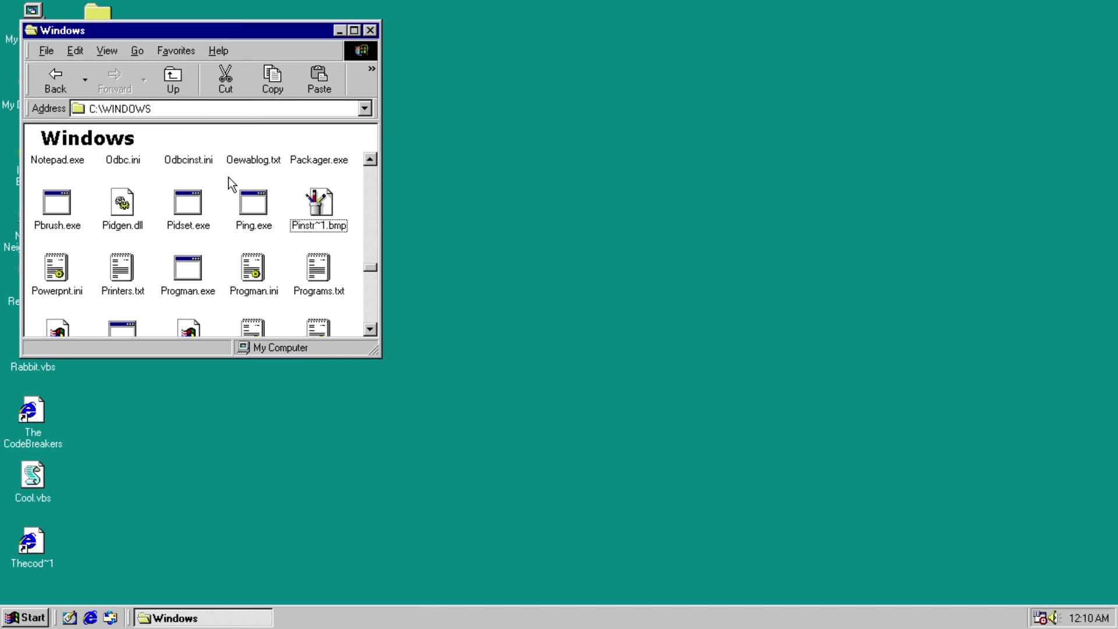
# Close the Windows folder and bring up the Shut Down Windows dialog.
pyautogui.click(368, 32)
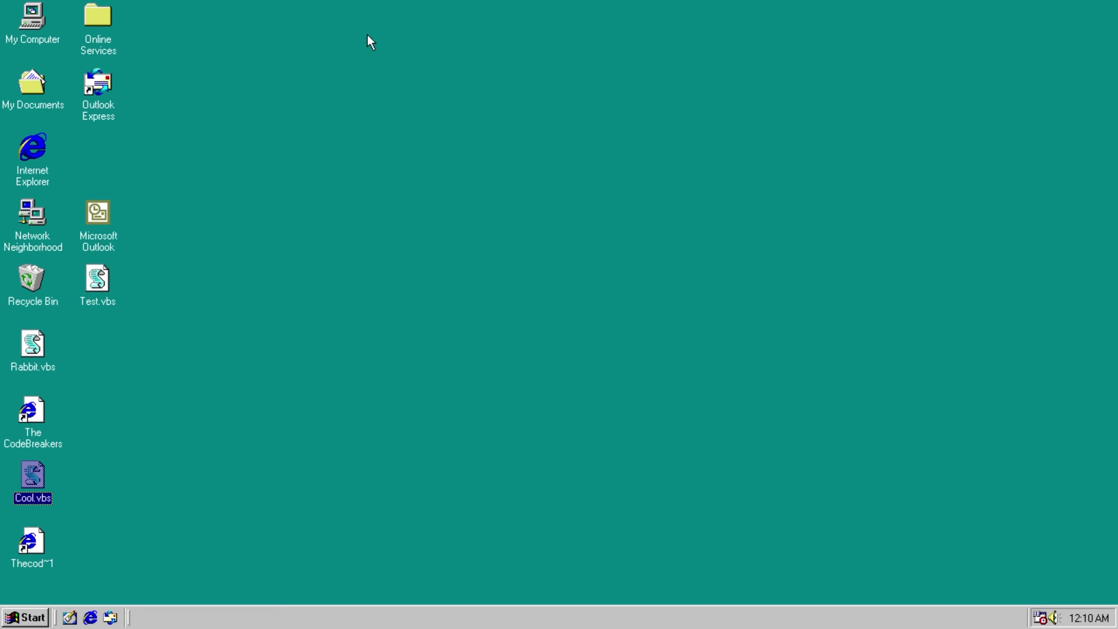
pyautogui.click(38, 617)
pyautogui.click(72, 592)
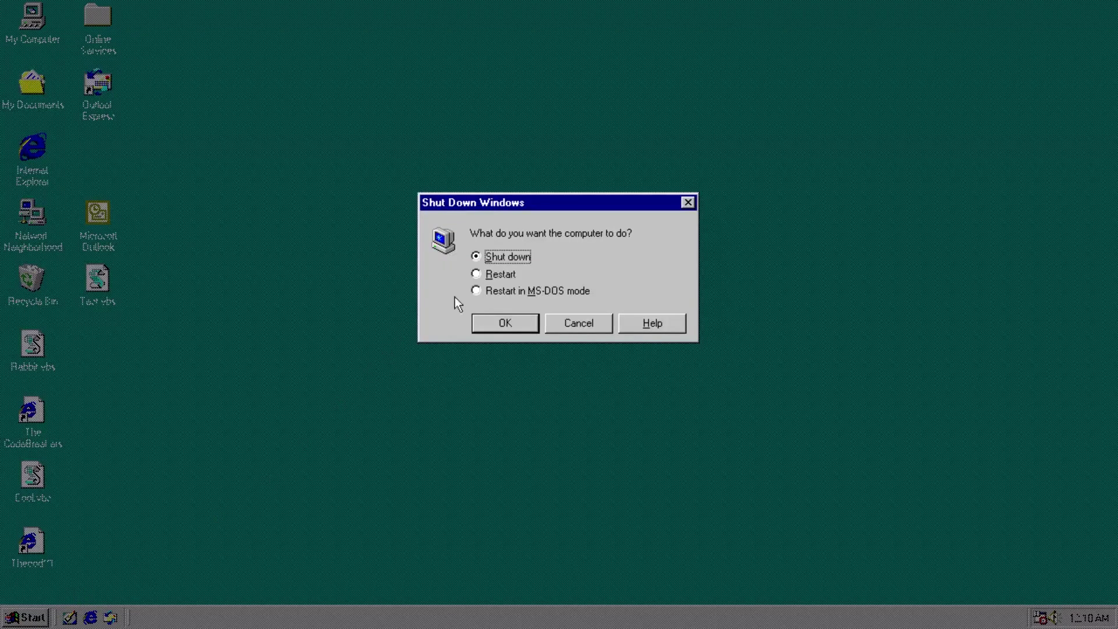